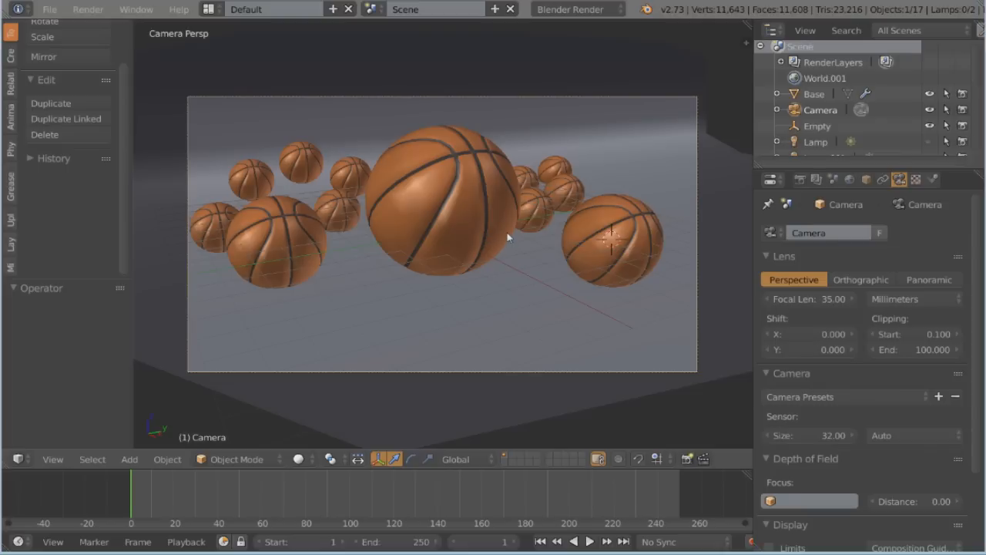
- Render the scene for a preview, return to the camera view and look at the camera's Depth of Field settings
key(F12)
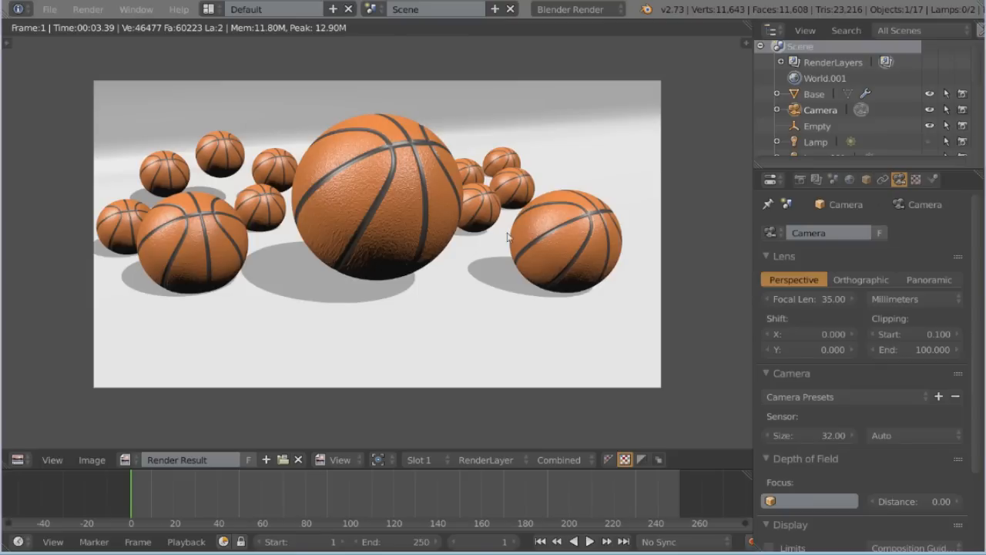
key(Escape)
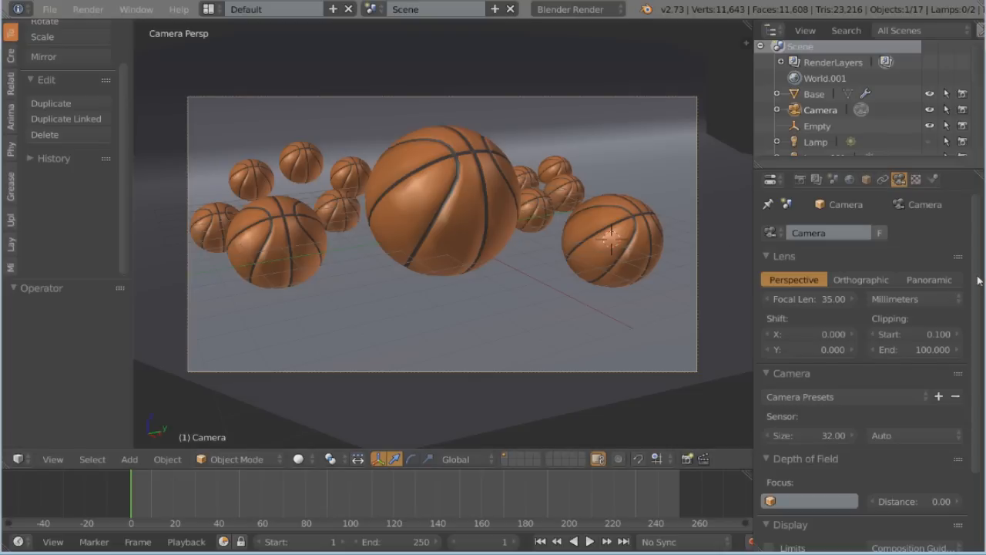
mouse_move(979, 278)
mouse_down()
mouse_move(982, 362)
mouse_move(982, 285)
mouse_up()
scroll(965, 404, down, 3)
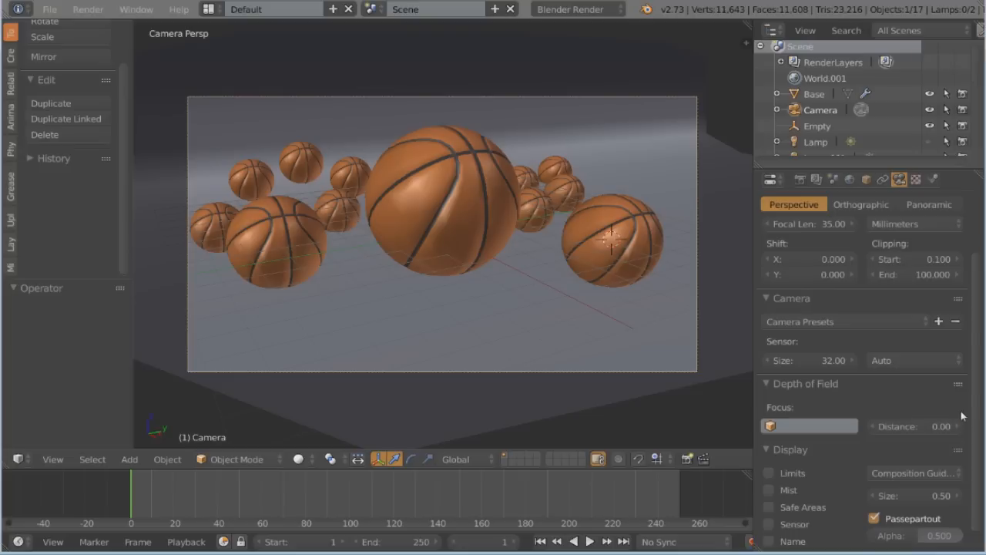
scroll(979, 414, down, 2)
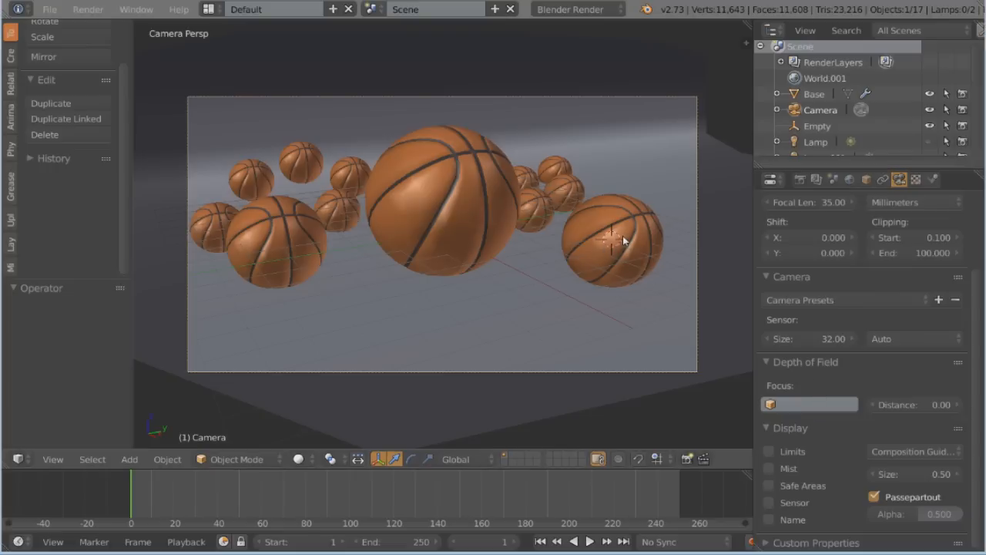
- Add a Plain Axes empty at the 3D cursor and move it about 0.26 along Y and 0.23 along Z
key(shift+a)
mouse_move(605, 233)
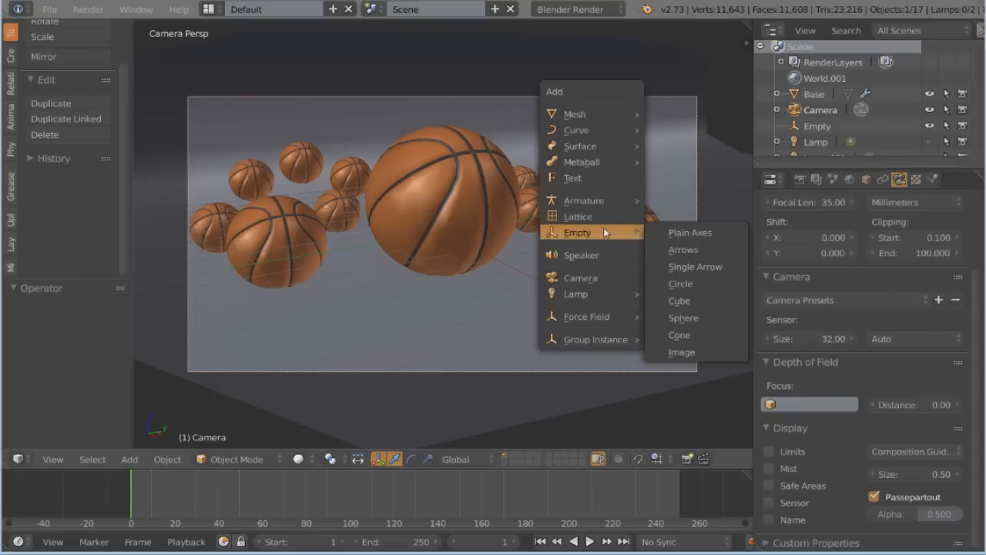
click(675, 232)
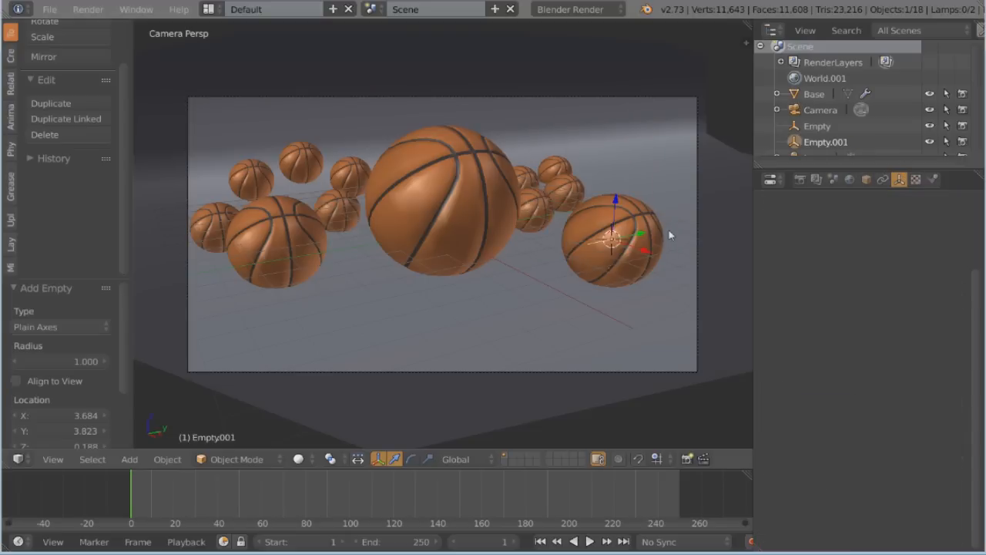
key(g)
key(y)
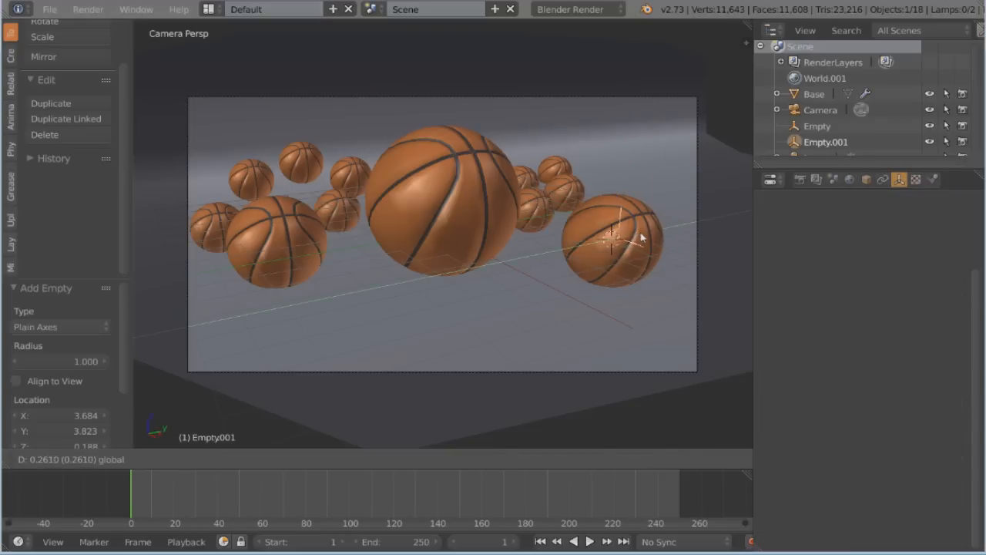
click(640, 239)
key(g)
key(z)
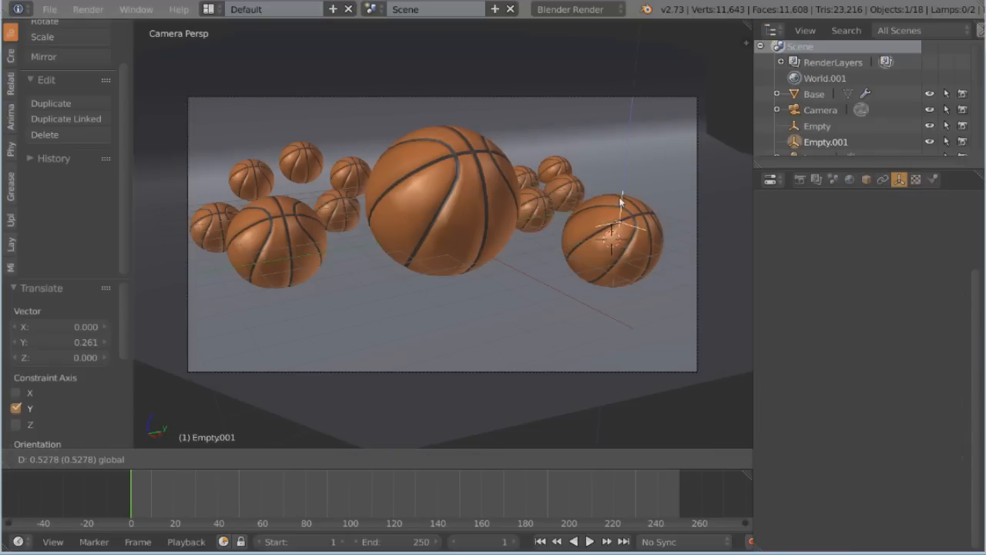
click(620, 204)
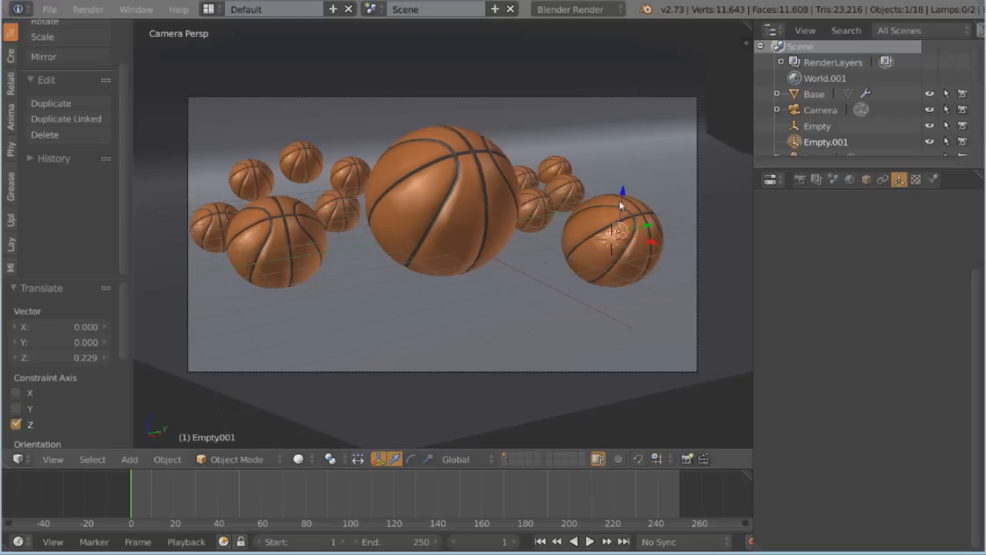
- Select the camera and set Empty as its depth of field focus object
right_click(697, 197)
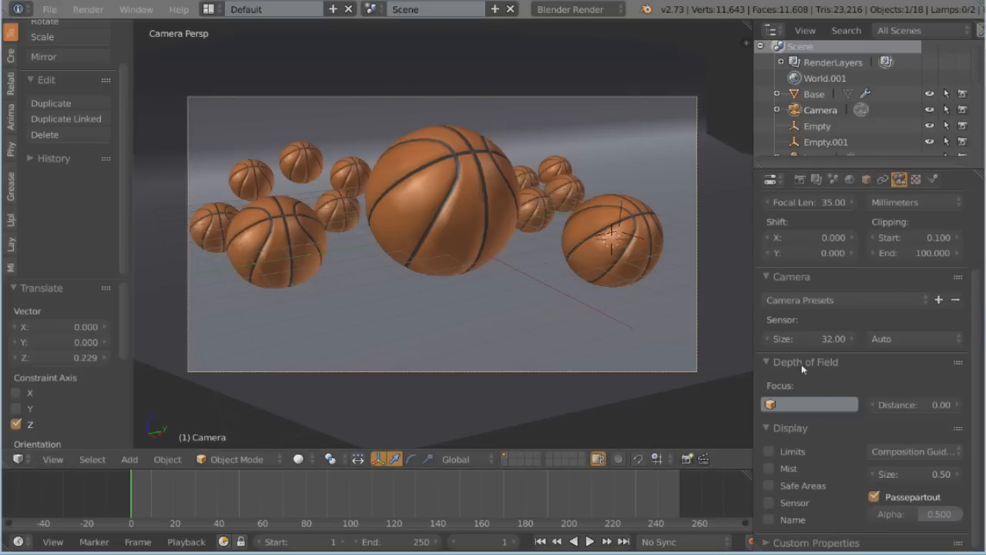
click(790, 403)
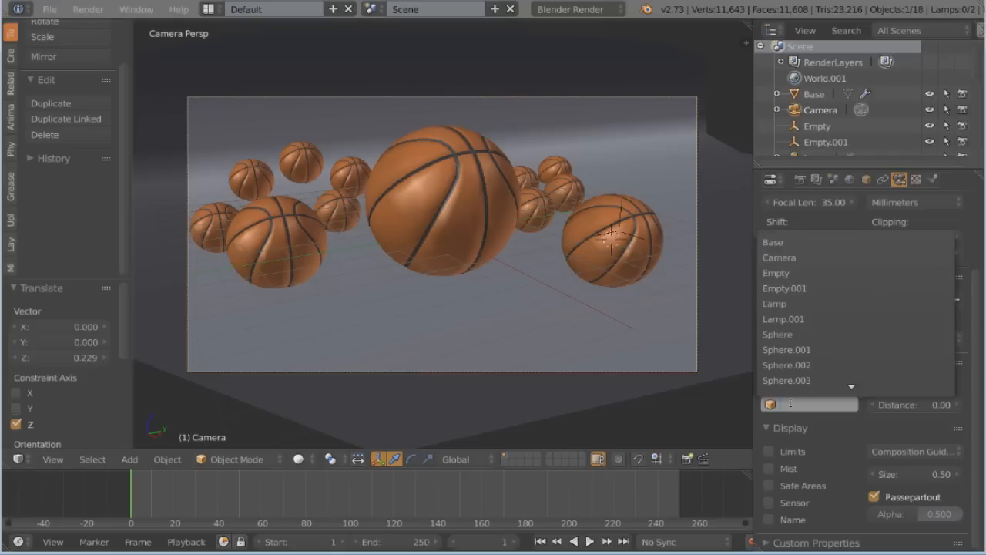
click(793, 272)
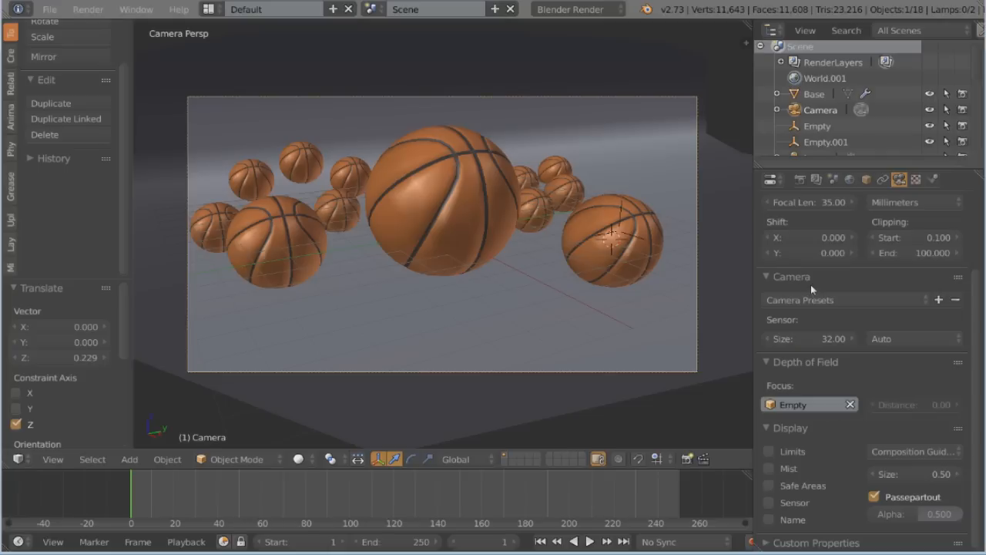
click(820, 405)
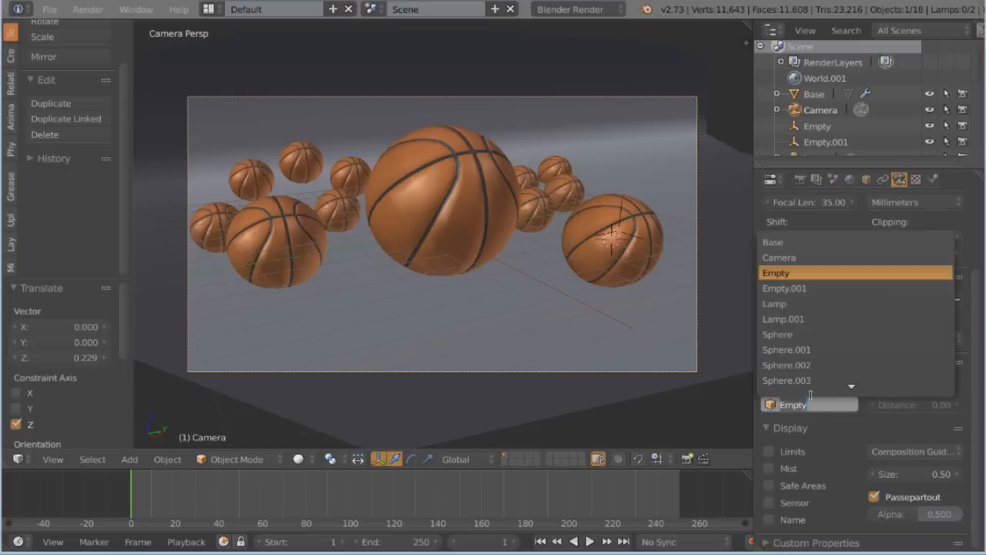
- Delete the extra object Empty.001 from the scene
right_click(826, 141)
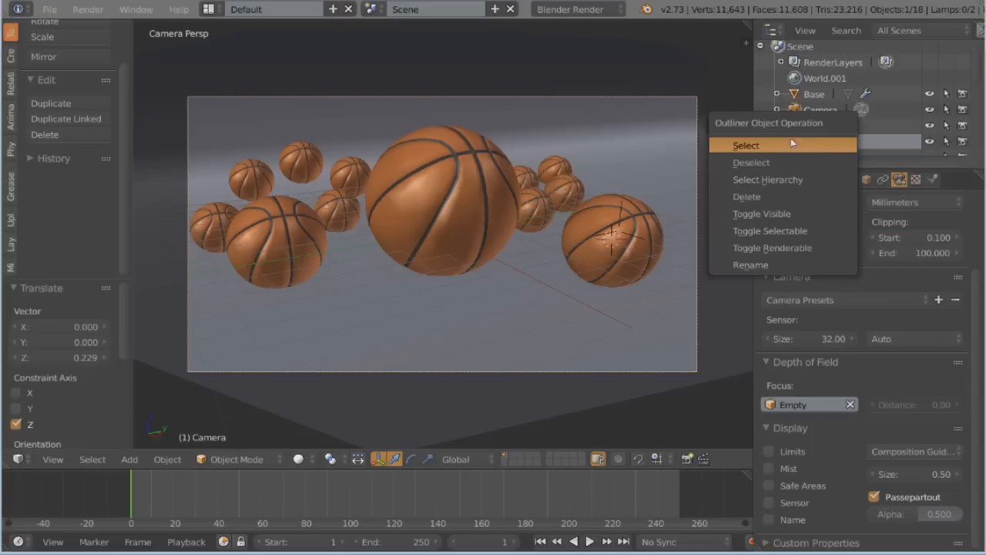
click(761, 196)
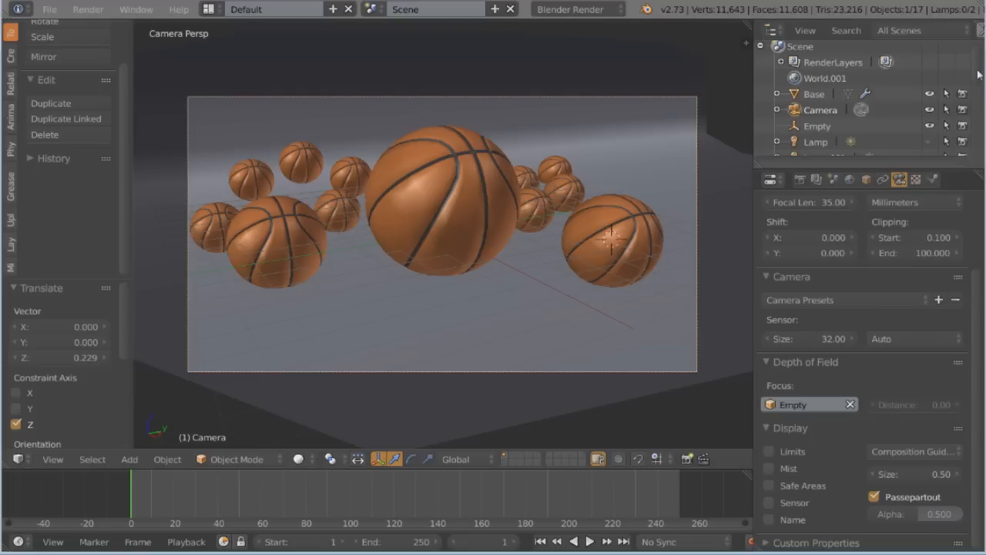
- Select the remaining Empty and raise it about 0.147 along Z
scroll(976, 92, down, 4)
scroll(975, 95, down, 2)
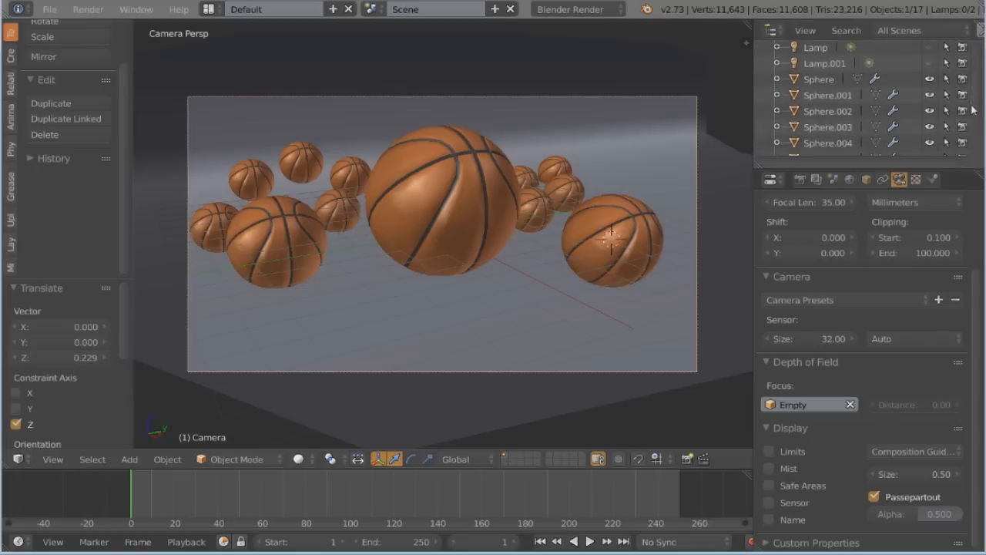
scroll(972, 92, up, 3)
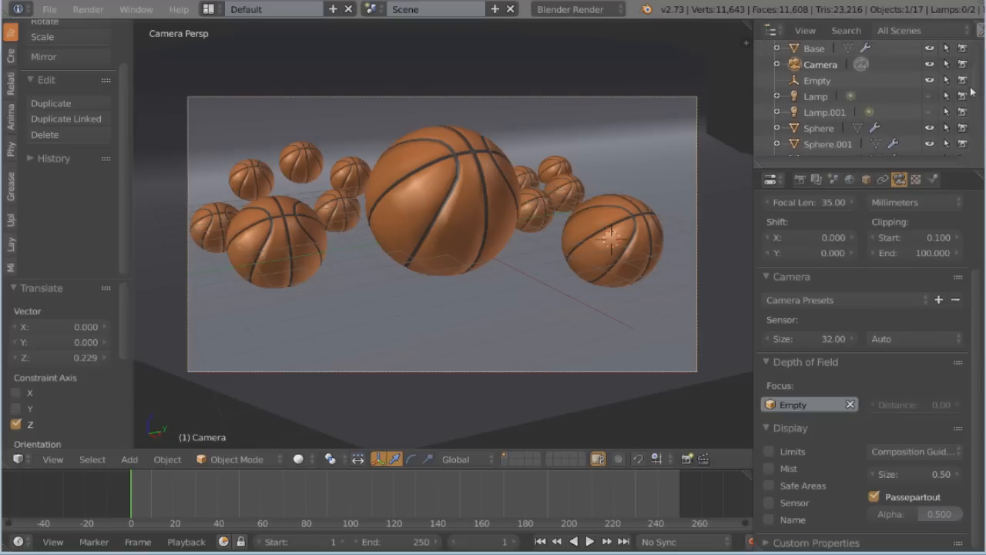
click(822, 84)
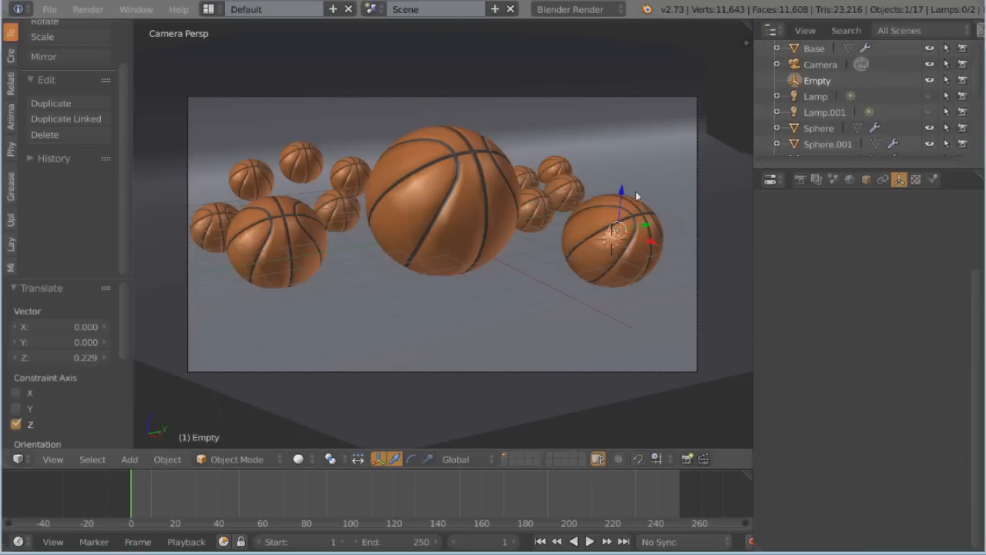
mouse_move(622, 194)
mouse_down()
mouse_move(621, 172)
mouse_move(621, 190)
mouse_up()
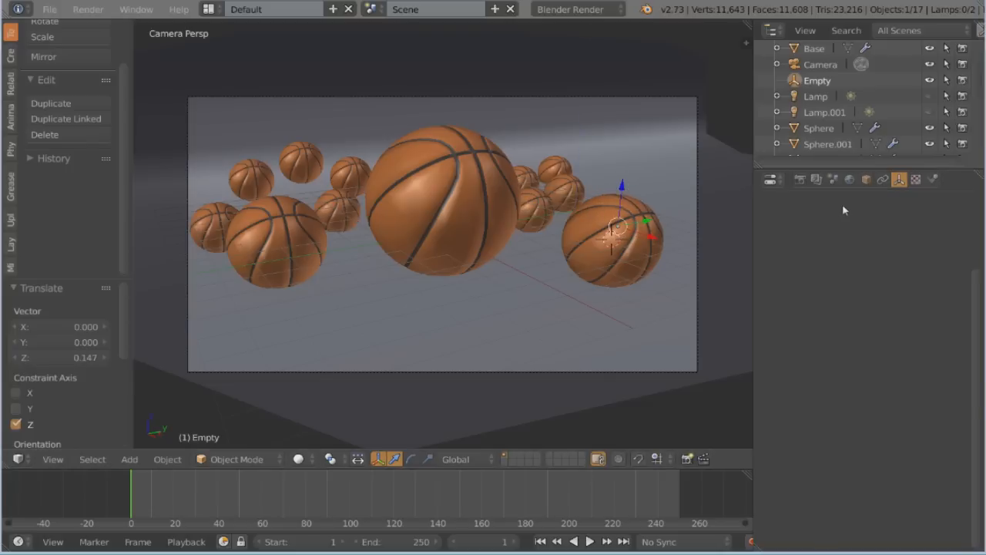
- Reselect the camera, pick Empty again as its focus object and render the scene as a check
right_click(698, 233)
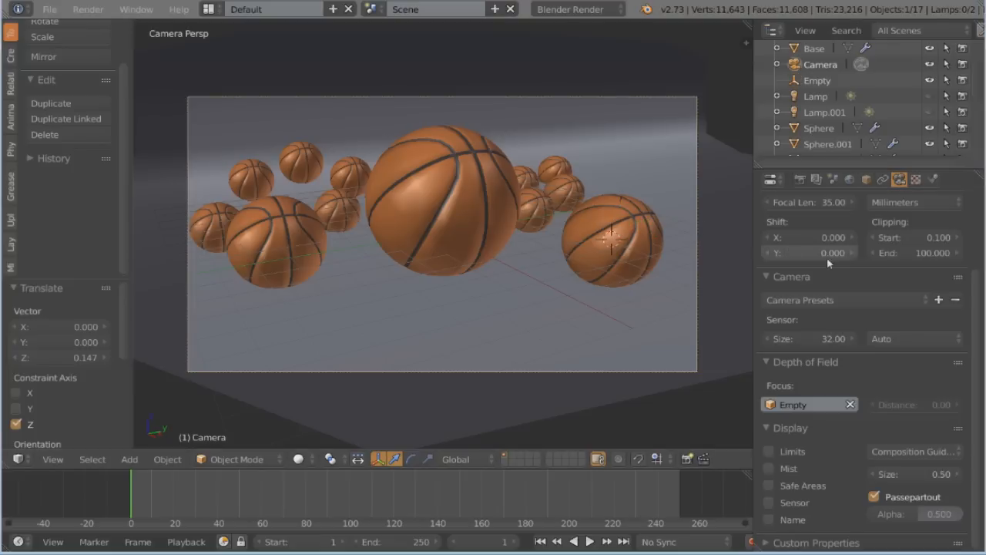
click(805, 405)
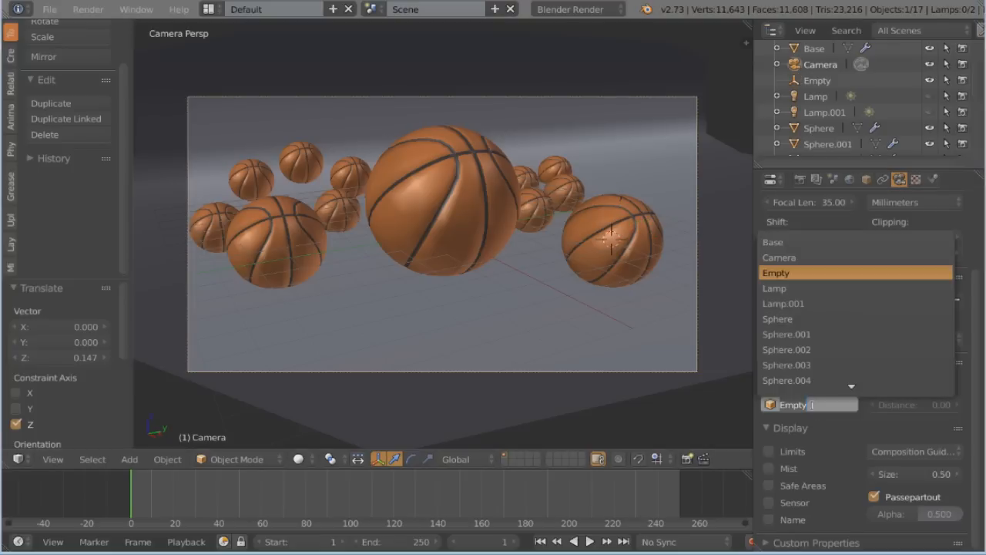
click(789, 273)
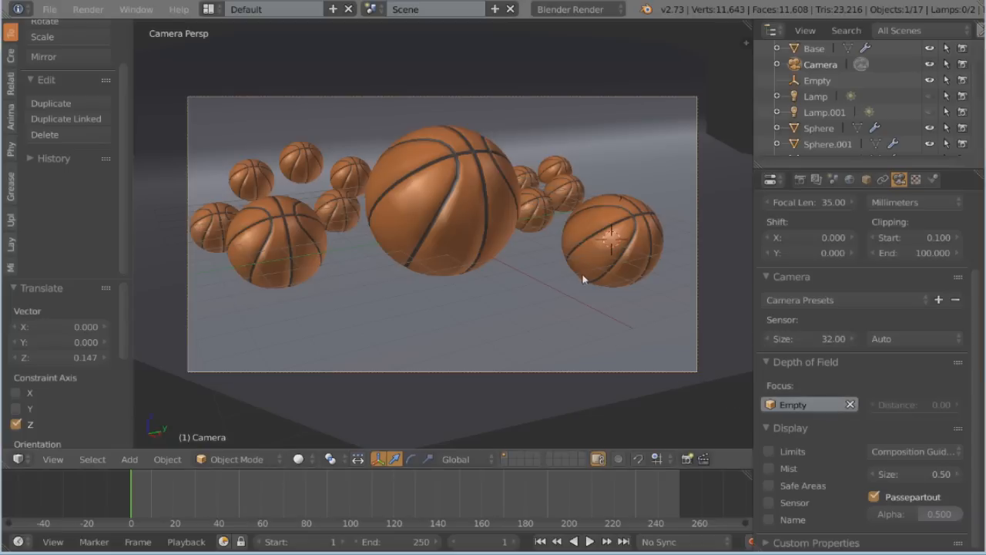
key(F12)
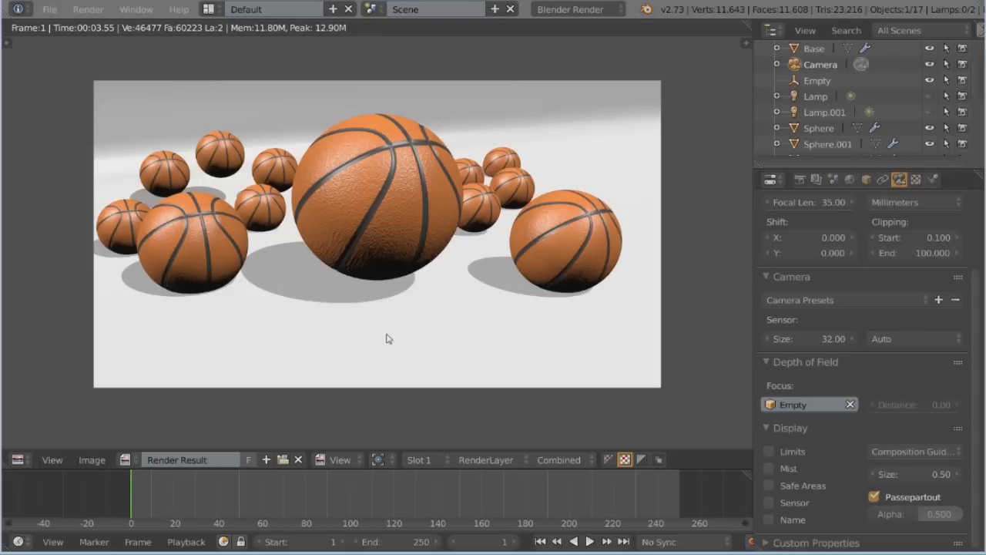
key(Escape)
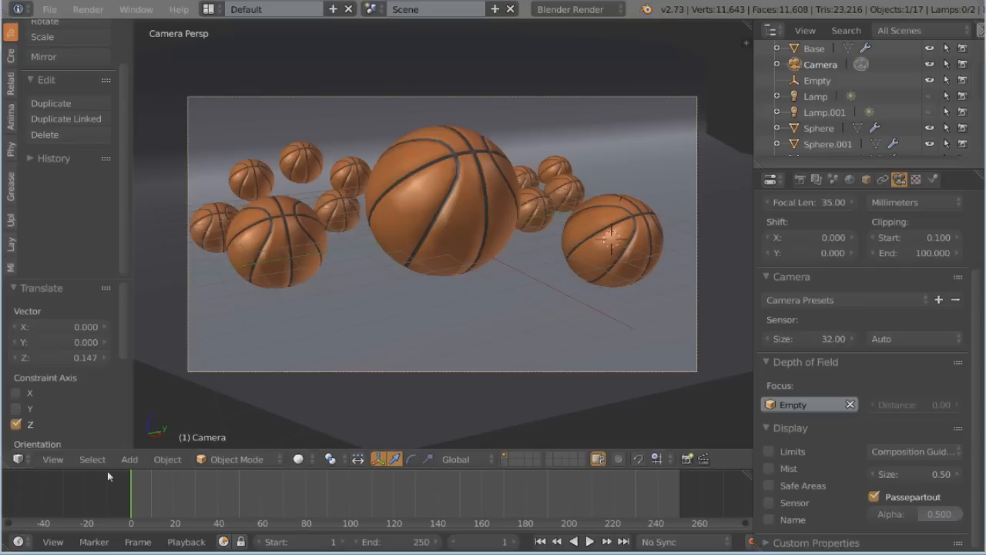
- Enlarge the timeline area, change it to a Node Editor and hide its properties sidebar
click(57, 461)
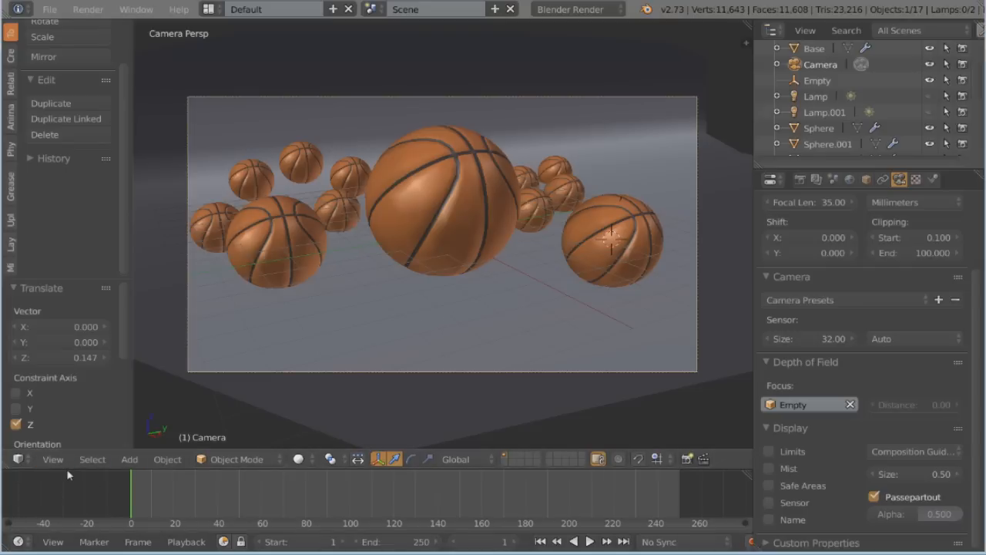
drag(66, 469, 86, 262)
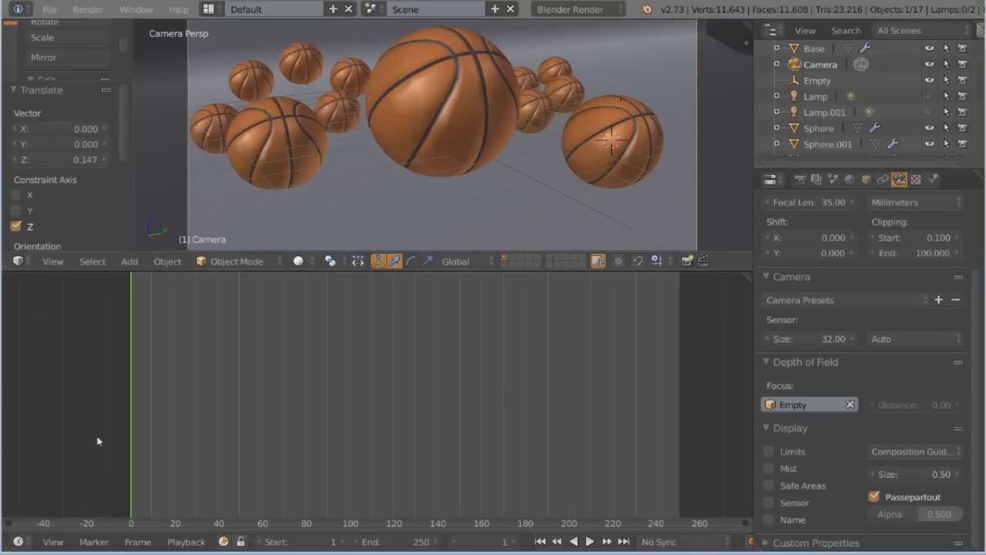
click(17, 542)
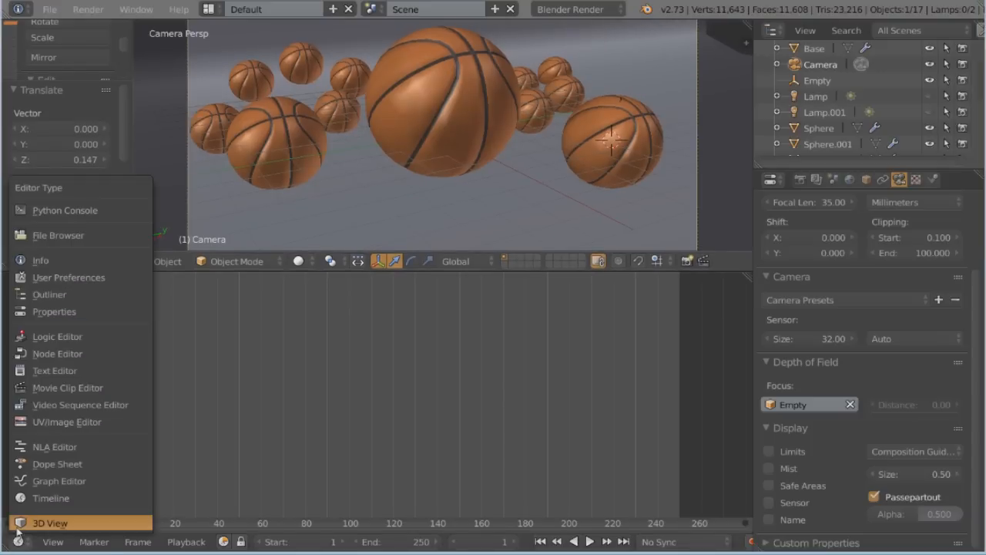
click(57, 353)
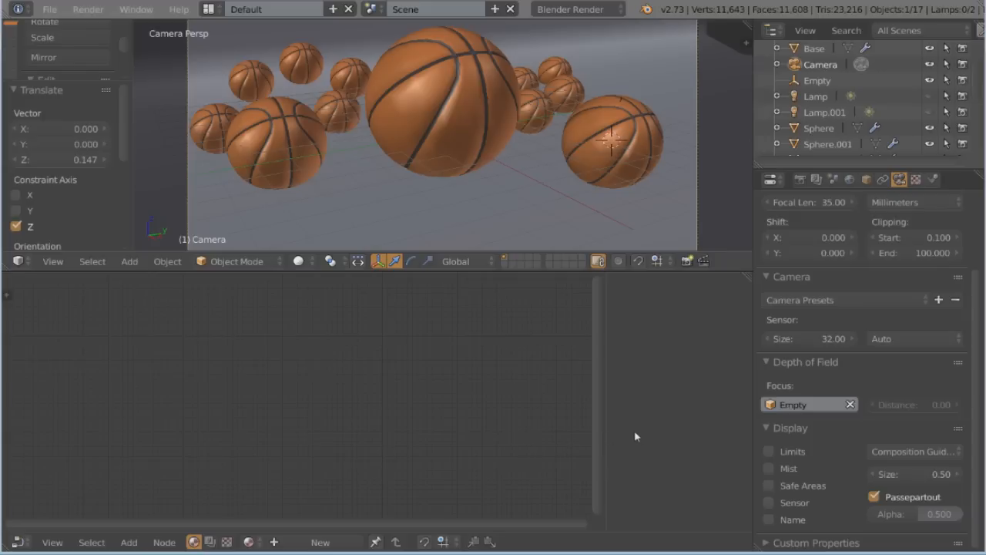
key(n)
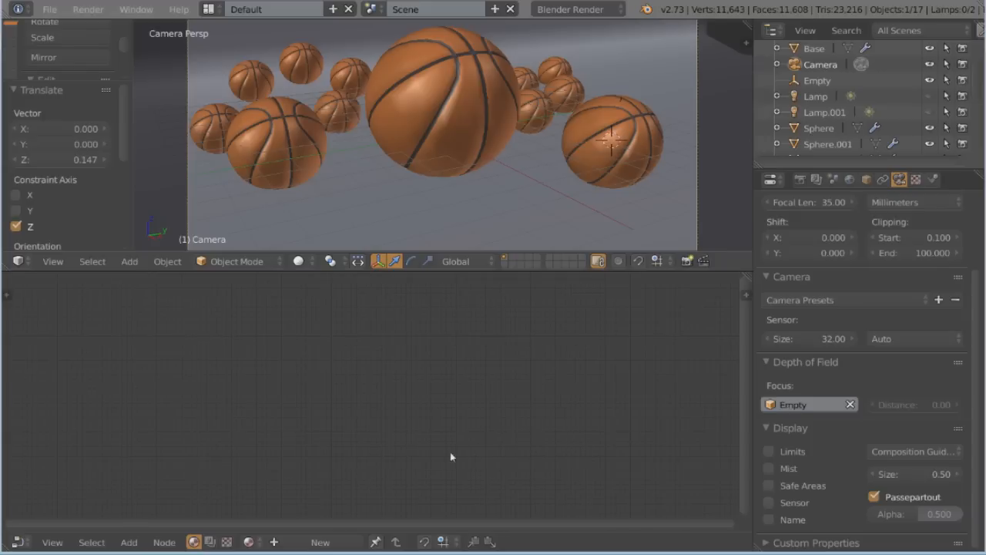
- Show the compositing nodes in the Node Editor and enable Use Nodes and Backdrop
click(210, 542)
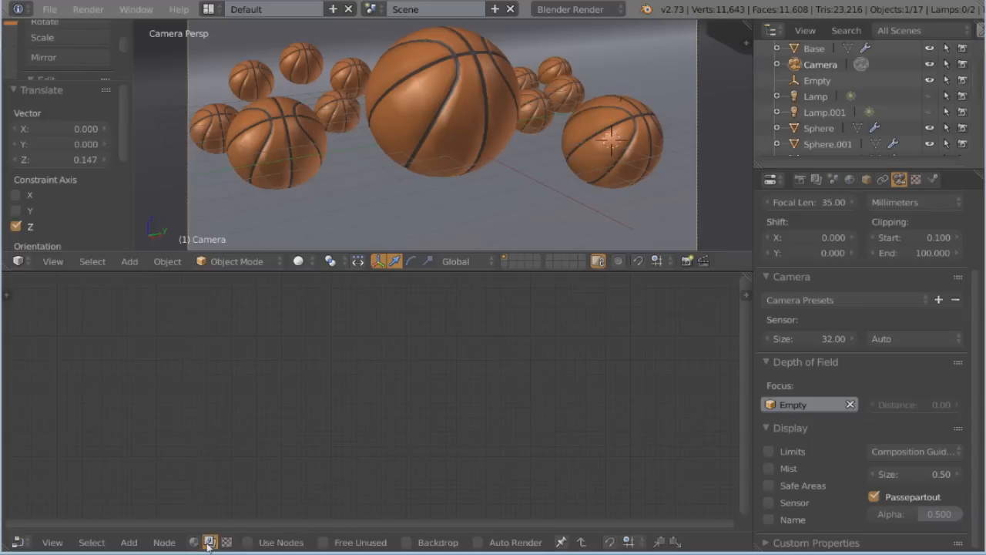
click(248, 542)
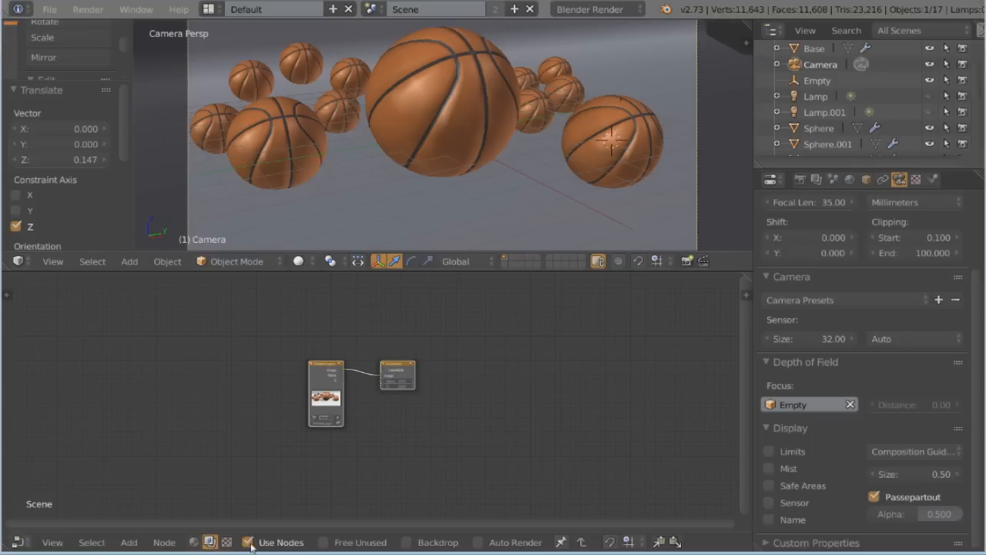
click(407, 542)
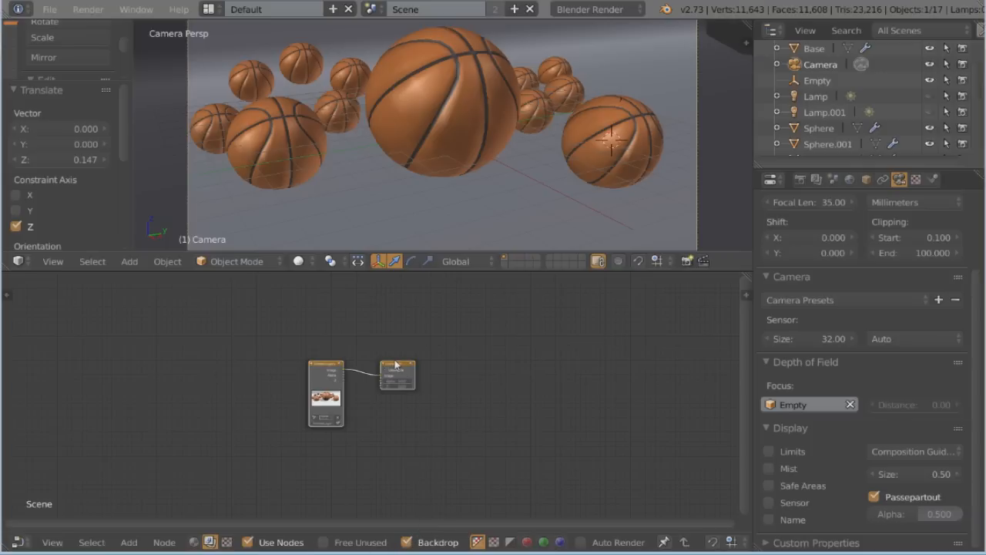
- Spread the Render Layers and Composite nodes apart to leave room for additional nodes between them
drag(396, 367, 624, 337)
drag(366, 373, 163, 344)
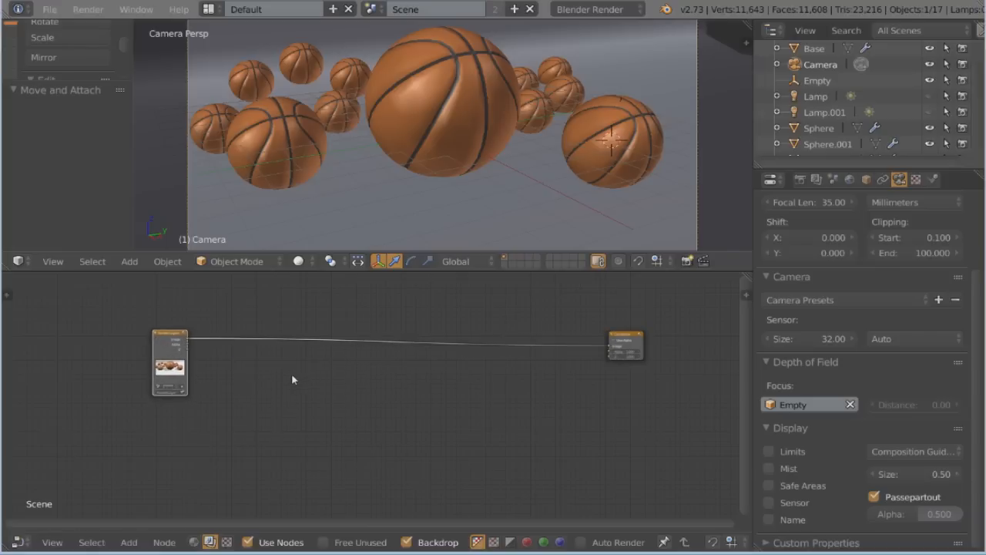
scroll(292, 378, up, 3)
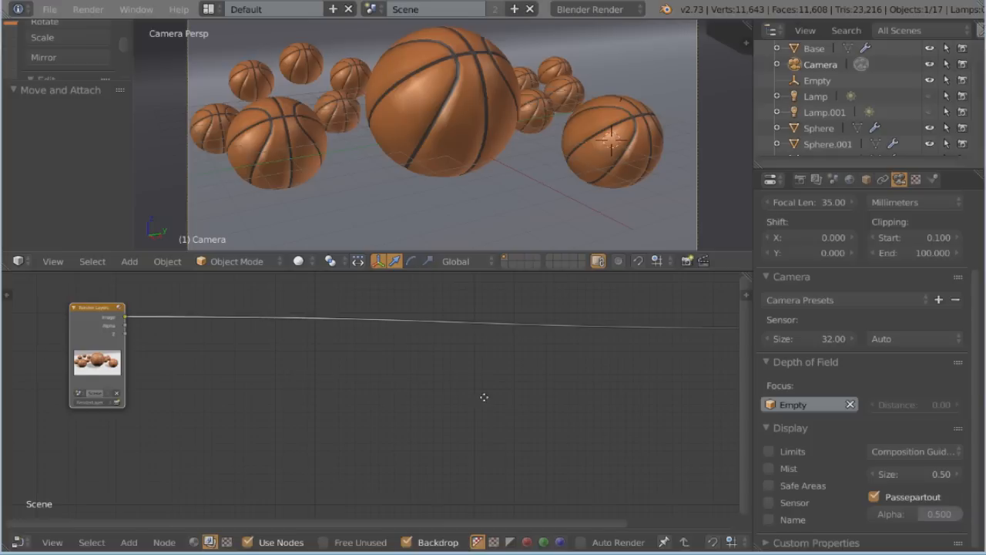
middle_drag(486, 396, 331, 411)
drag(652, 324, 463, 329)
middle_drag(301, 409, 449, 393)
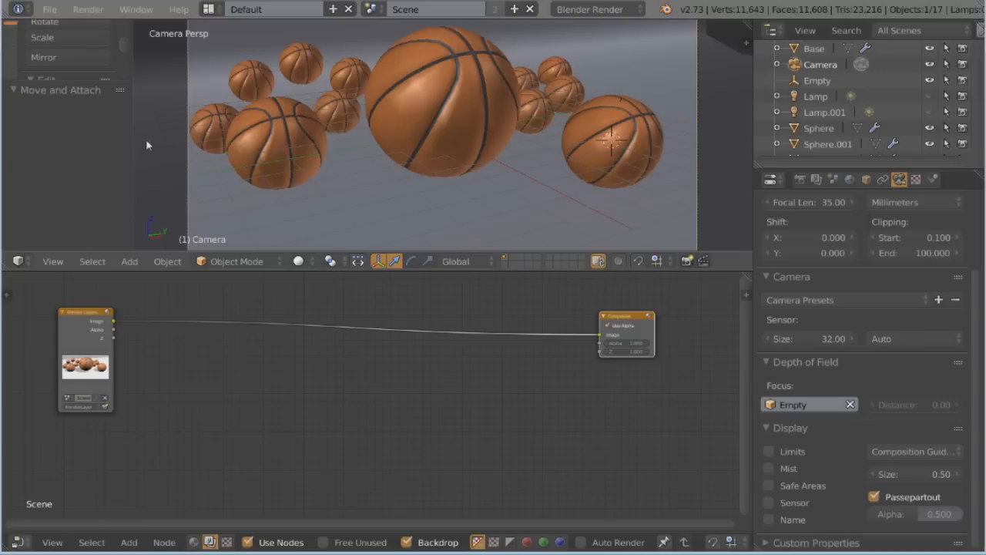
- Hide the 3D view's tool shelf, add a Viewer node below Composite and connect the Render Layers image to it
key(t)
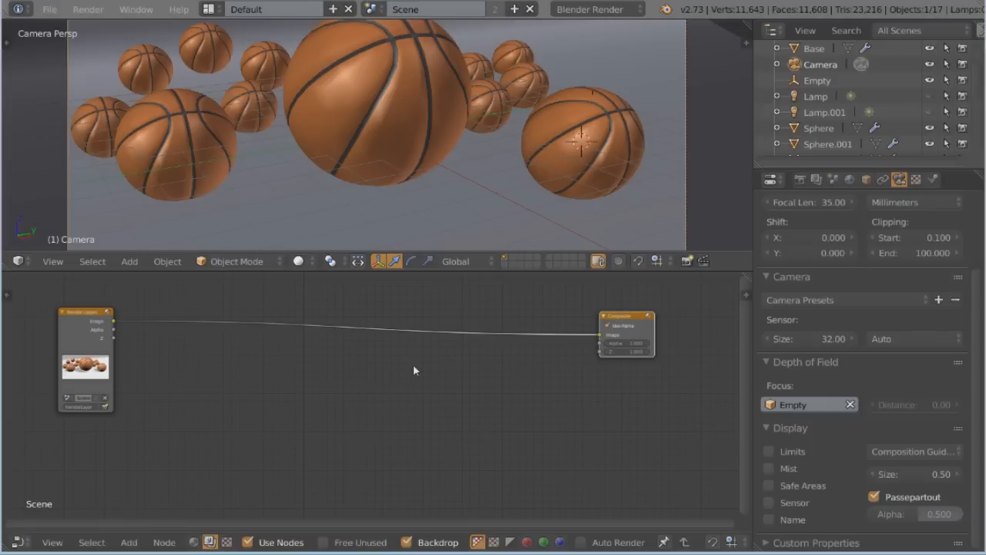
key(shift+a)
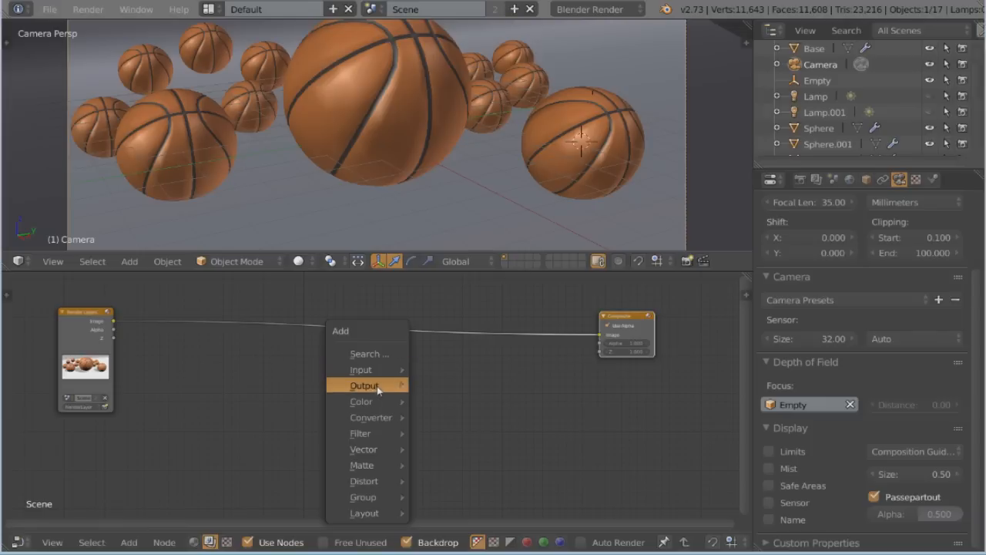
mouse_move(377, 389)
click(452, 402)
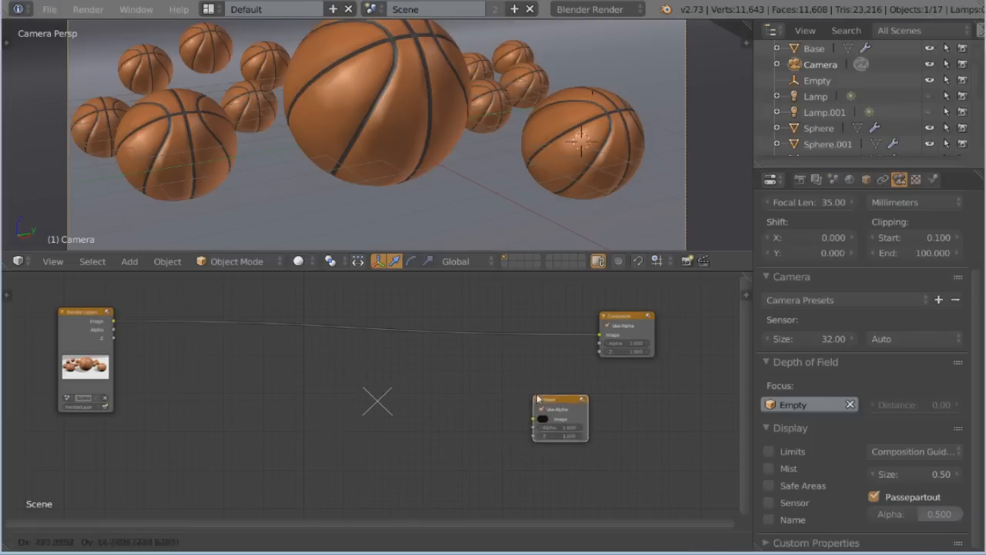
click(578, 386)
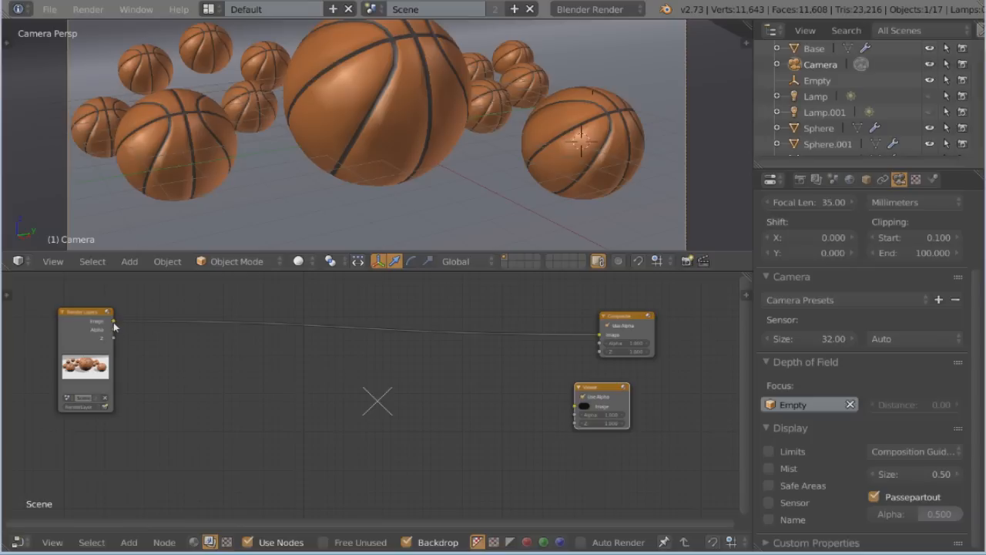
drag(114, 323, 574, 414)
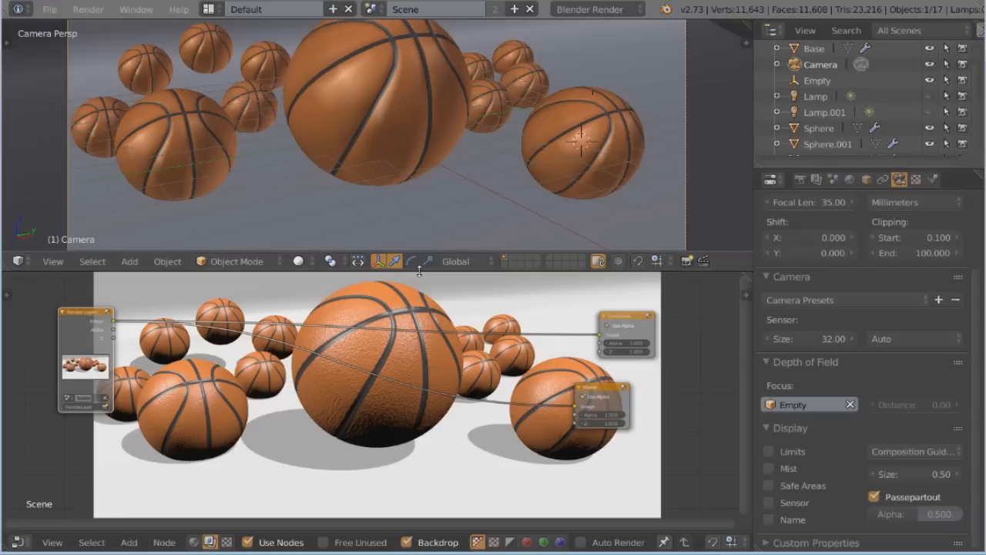
- Enlarge the Node Editor and place a Defocus filter node between the Render Layers and Viewer nodes
drag(419, 269, 420, 233)
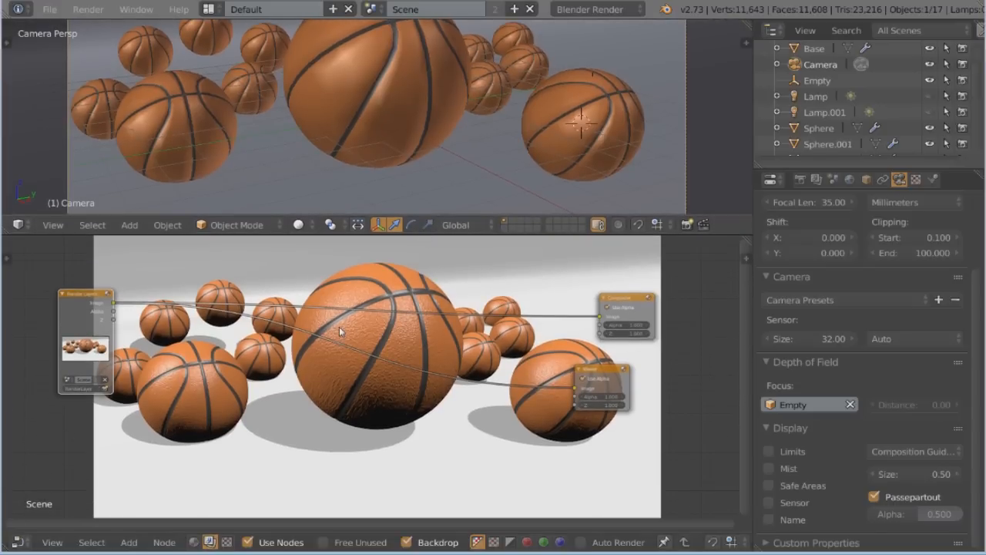
key(shift+a)
mouse_move(346, 331)
mouse_move(339, 376)
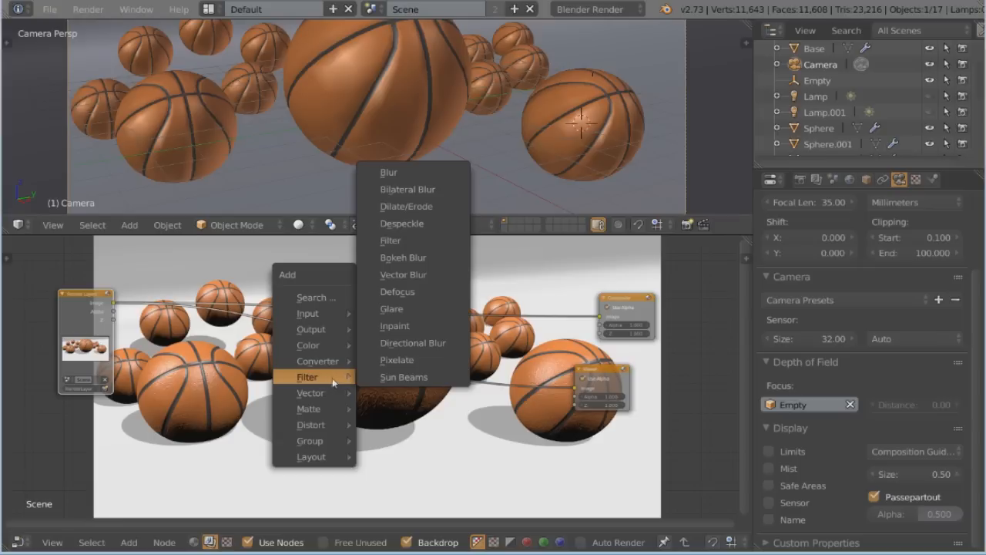
click(398, 292)
click(329, 307)
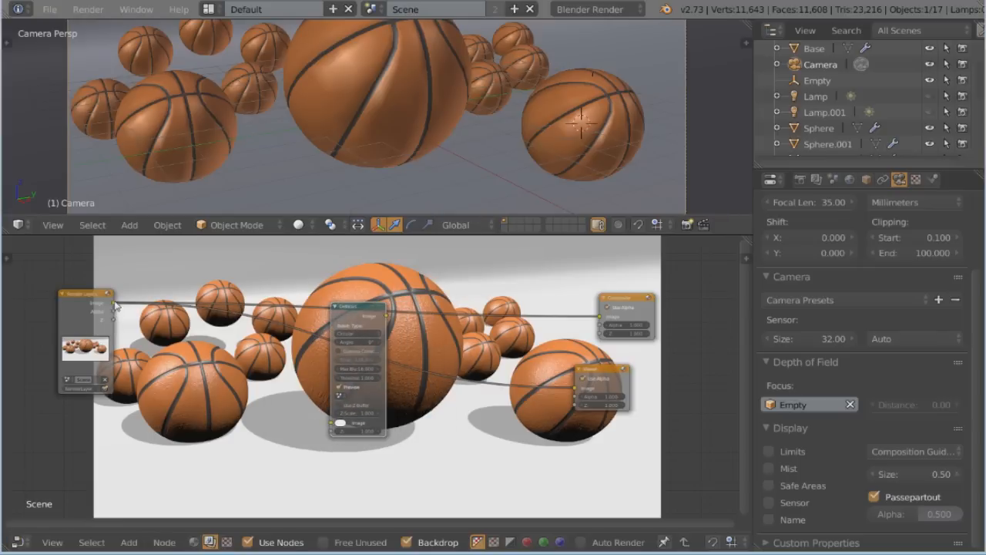
- Connect the Render Layers Image and Z outputs to the Defocus node, and the Defocus image output to the Viewer
drag(112, 311, 329, 424)
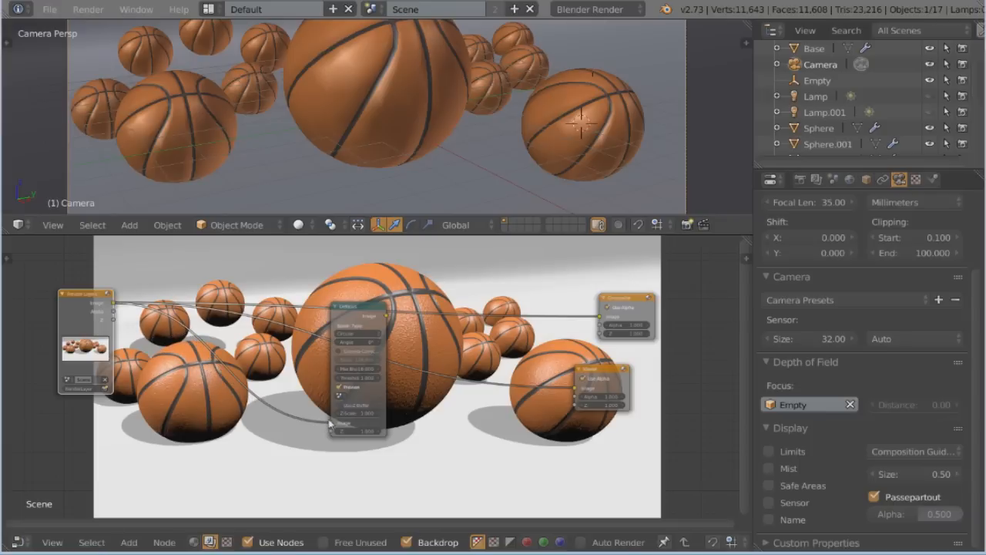
drag(387, 317, 576, 392)
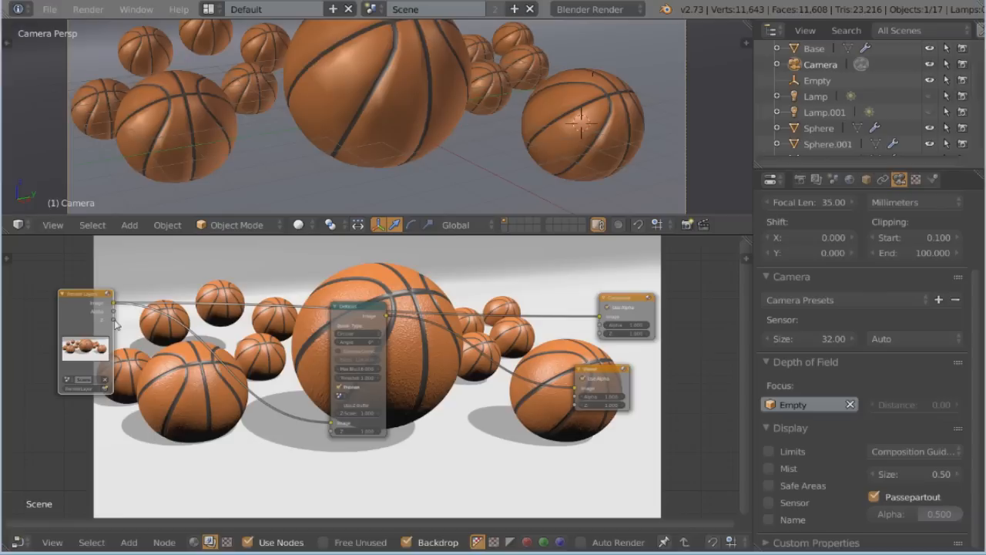
drag(112, 320, 331, 431)
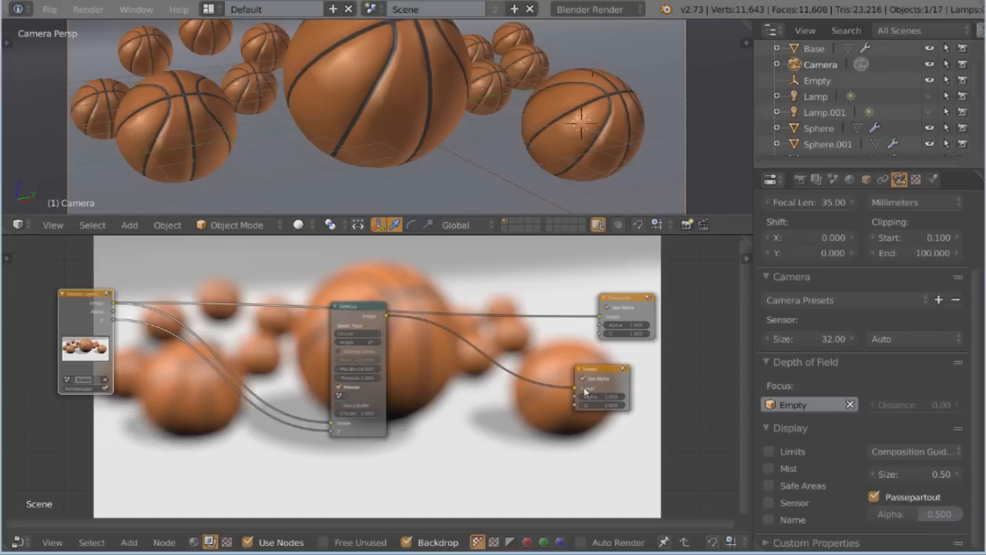
- Maximize the Node Editor and set the Defocus node's fStop to 10 and Max Blur to 10
click(368, 368)
click(359, 361)
click(367, 356)
key(ctrl+Up)
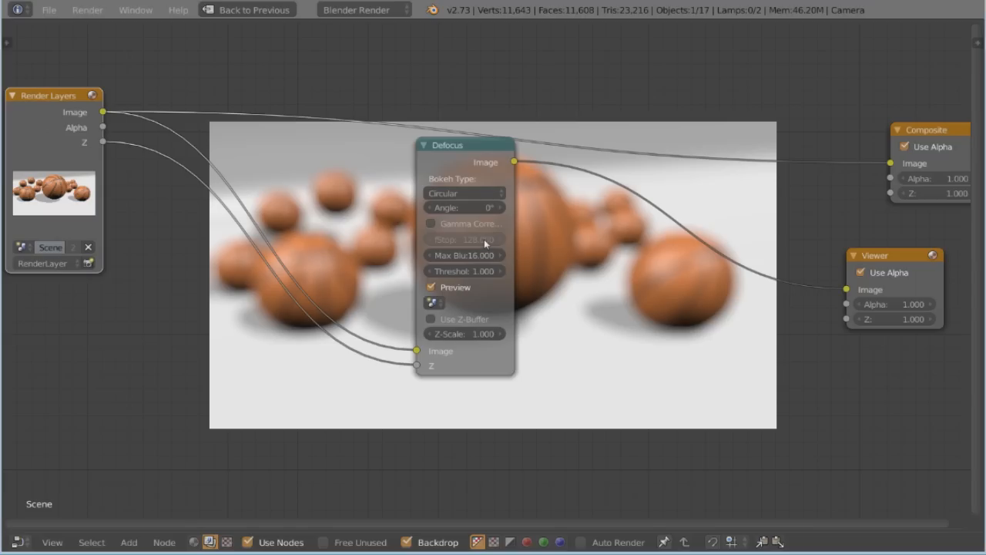
click(478, 236)
key(Return)
click(468, 256)
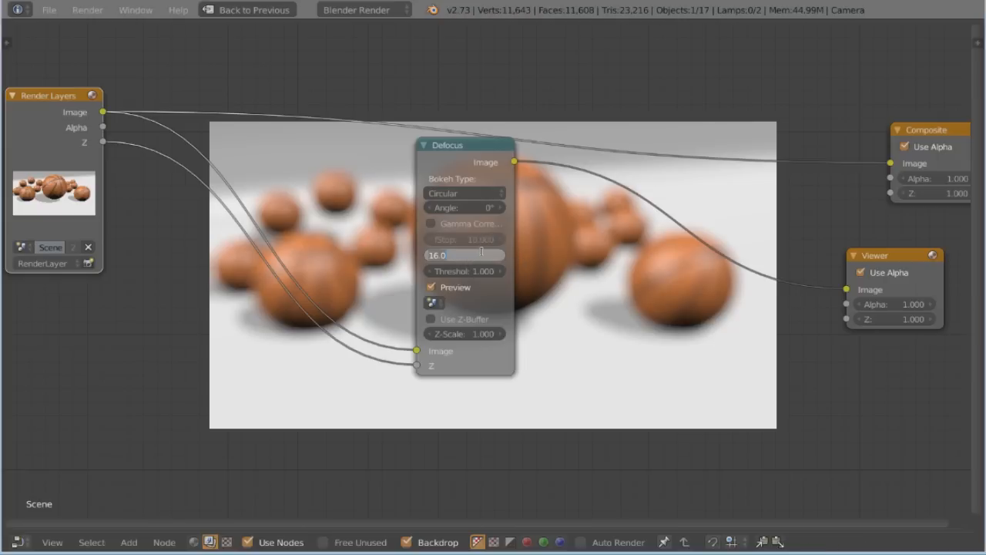
text(10)
key(Return)
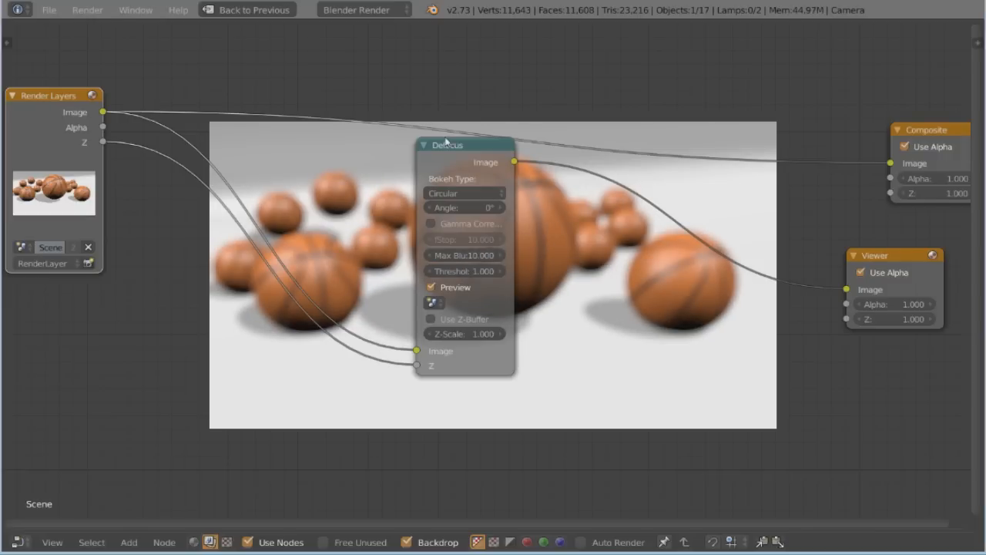
- Move the Defocus node lower, enable its Use Z-Buffer option, turn off Preview and set Threshold to 0
drag(446, 143, 410, 224)
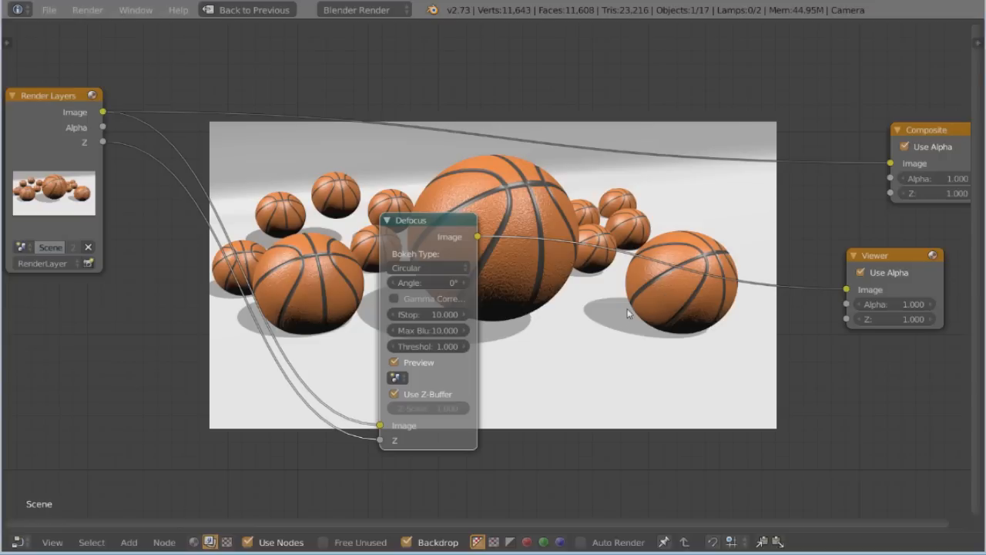
click(393, 362)
drag(443, 345, 129, 295)
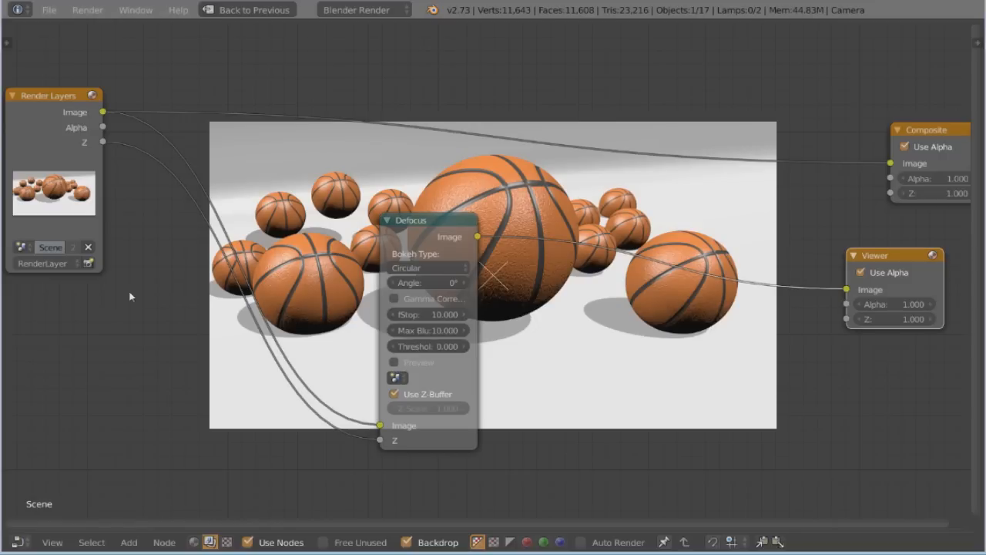
- Re-render from the Render Layers node, set the Defocus fStop to 1 and move that node clear of the large ball
click(90, 263)
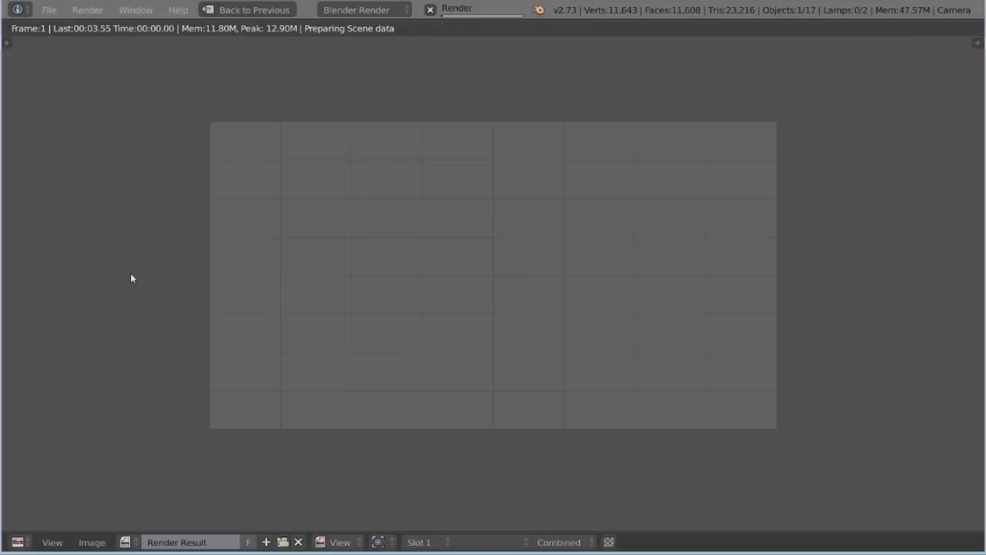
key(Escape)
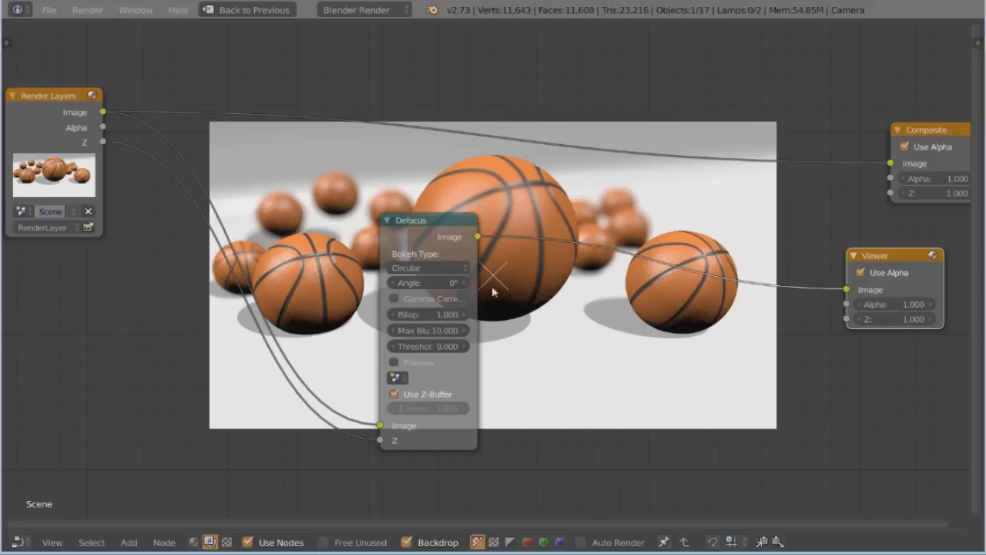
drag(420, 237, 441, 306)
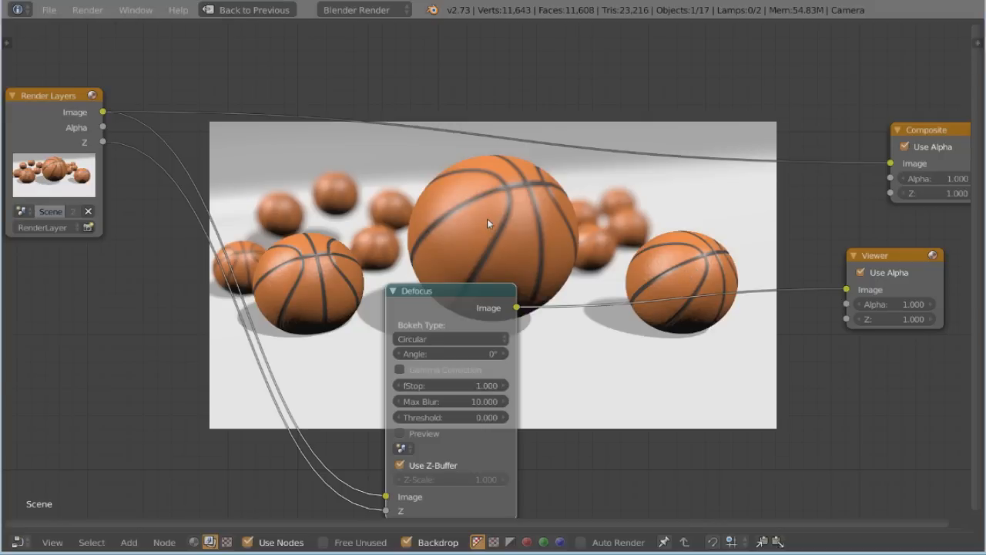
- Set the Defocus fStop to 2, shift the node lower, raise the fStop to 3.6 and restore the multi-editor layout
click(455, 387)
text(2)
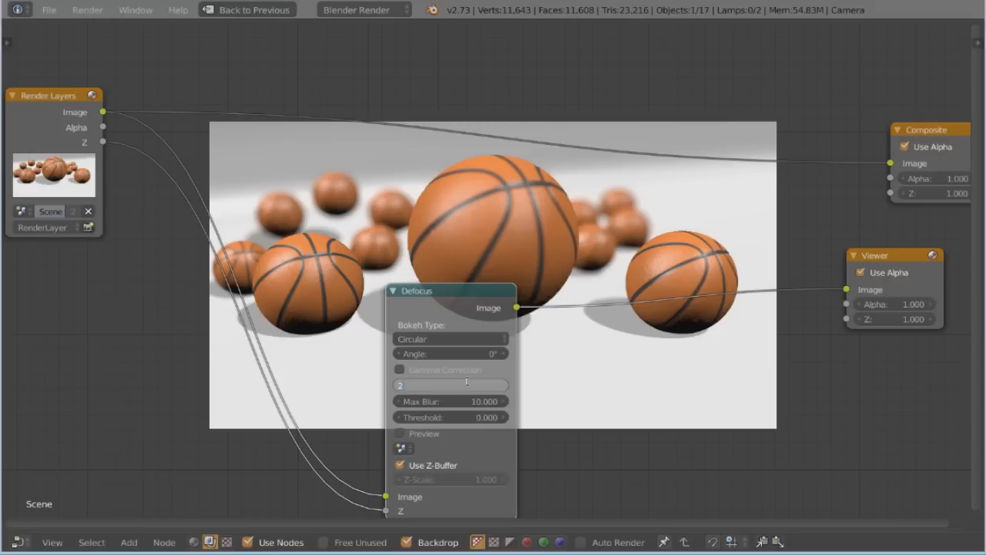
key(Return)
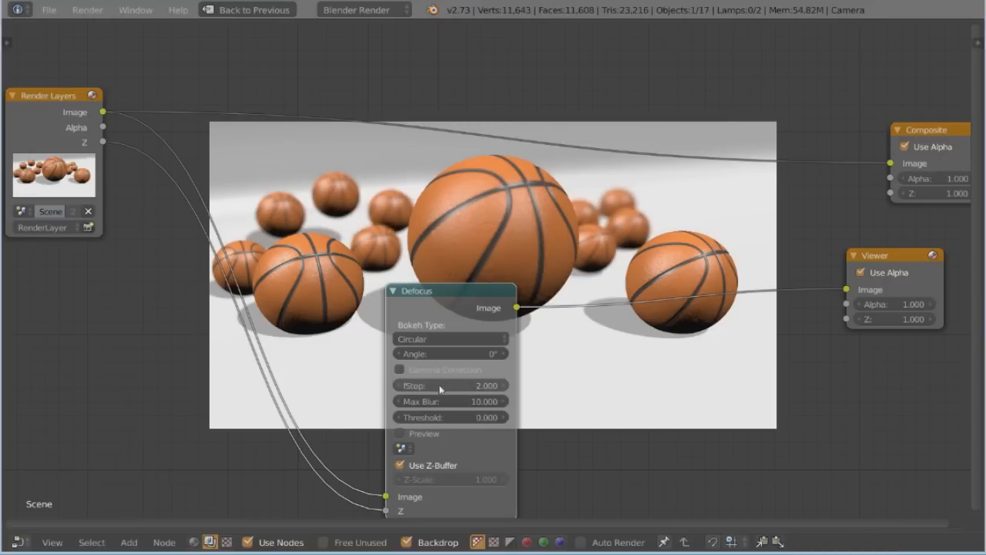
drag(457, 286, 453, 310)
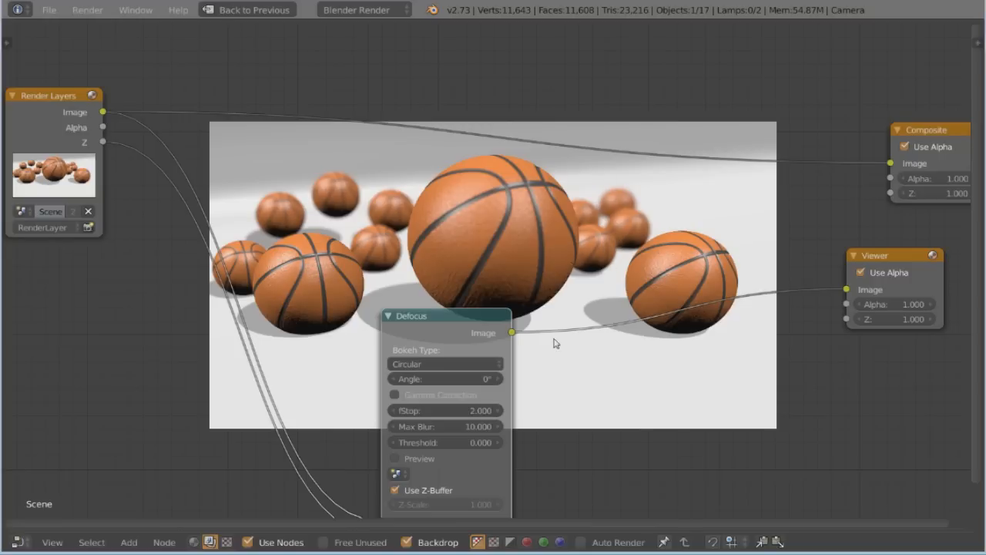
drag(449, 408, 462, 411)
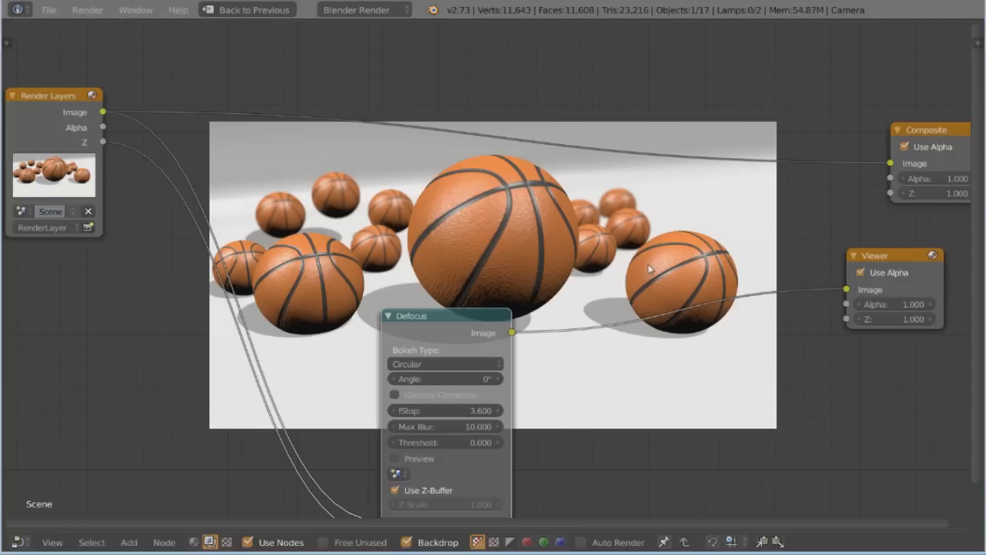
key(ctrl+Up)
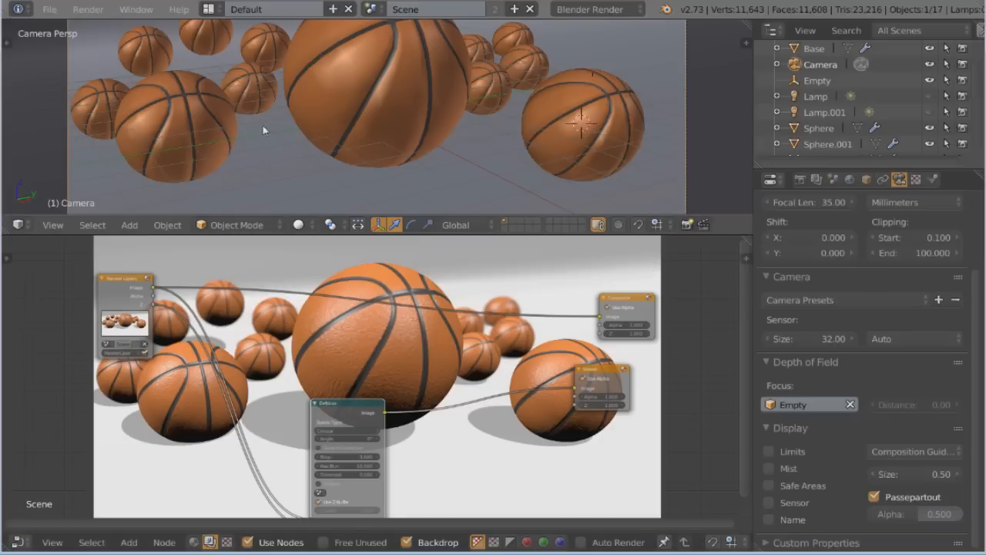
- Reopen the recent file 122-BolaDeBasquete.blend
click(51, 10)
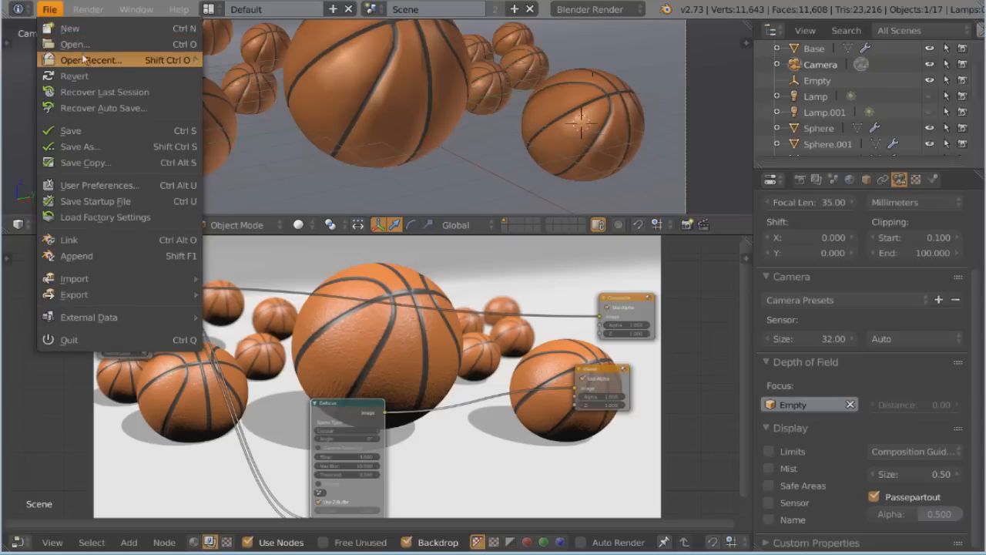
mouse_move(82, 60)
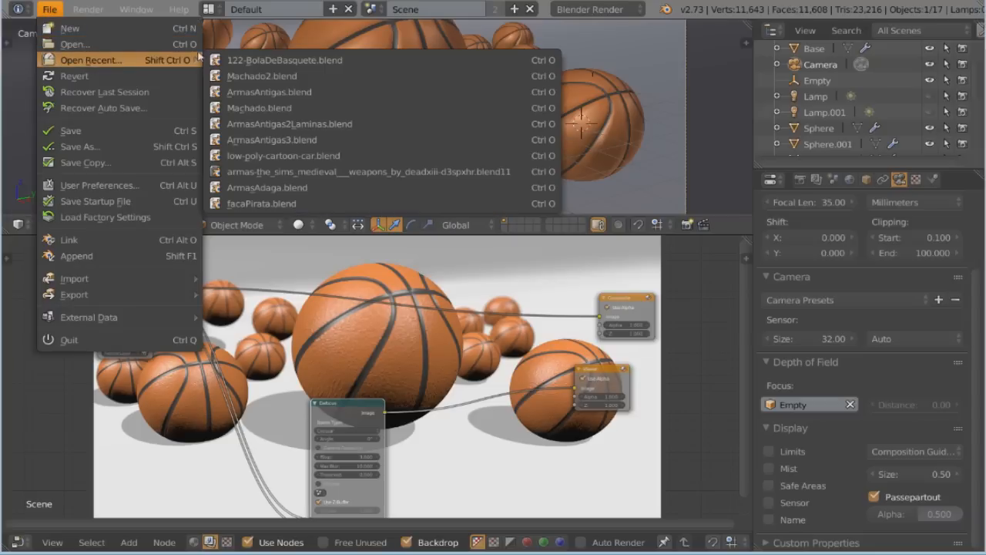
click(266, 61)
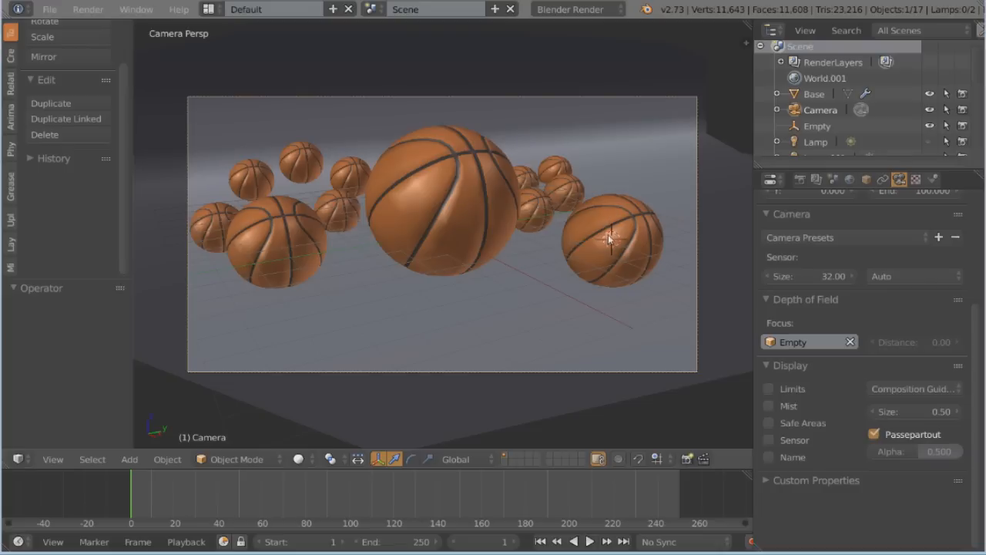
- Switch the render engine to Cycles Render and render the basketball scene
click(574, 10)
click(577, 25)
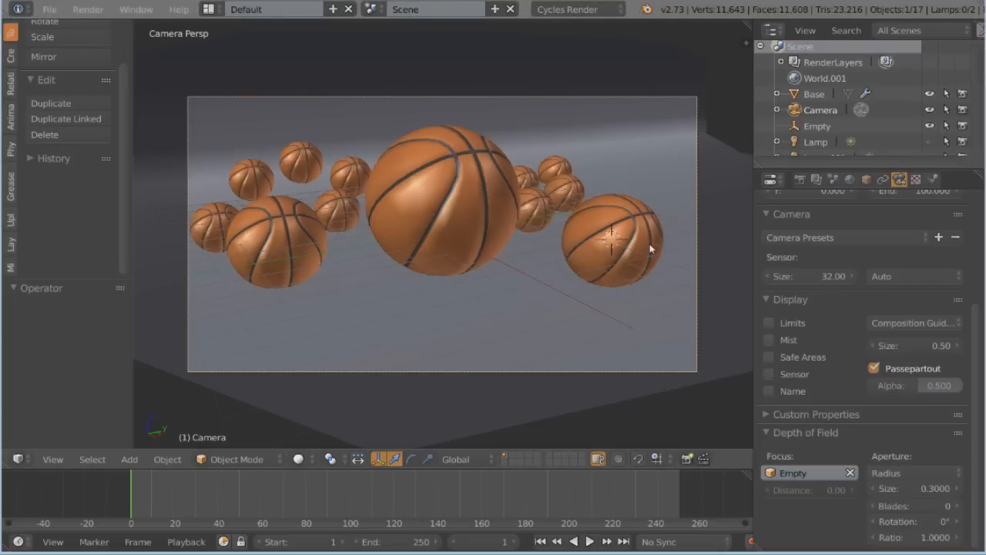
key(F12)
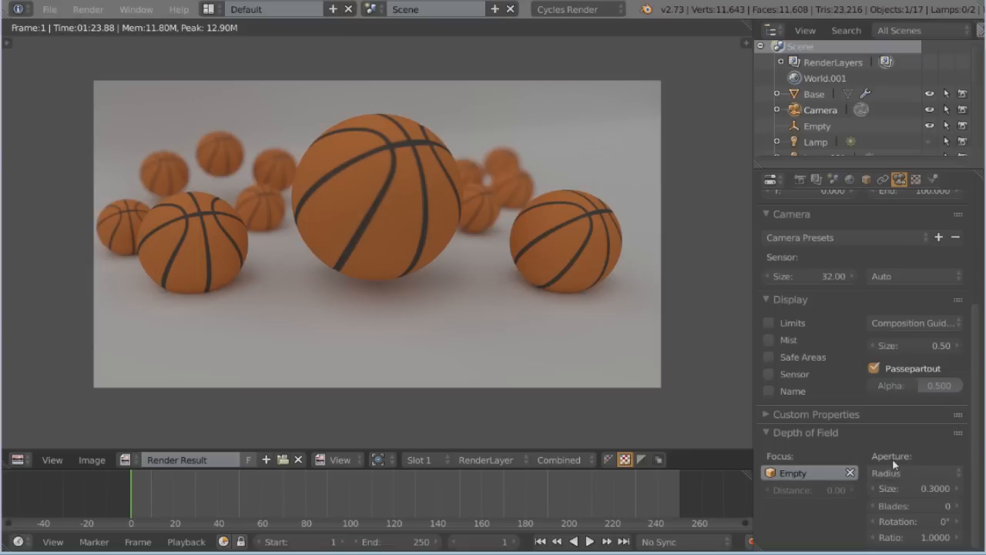
- Open the aperture Size value in the camera's Depth of Field settings and keep it at 0.3
click(933, 493)
click(934, 492)
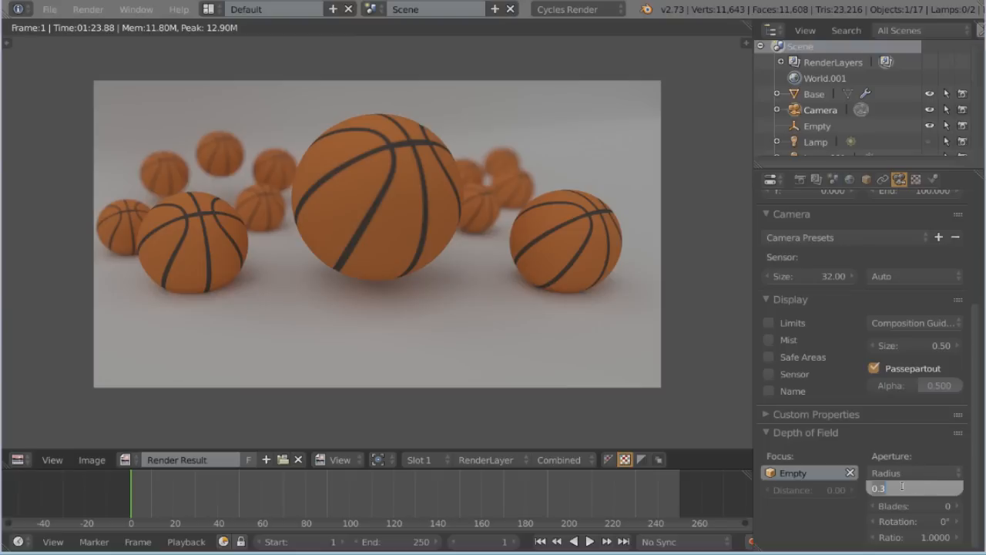
key(Return)
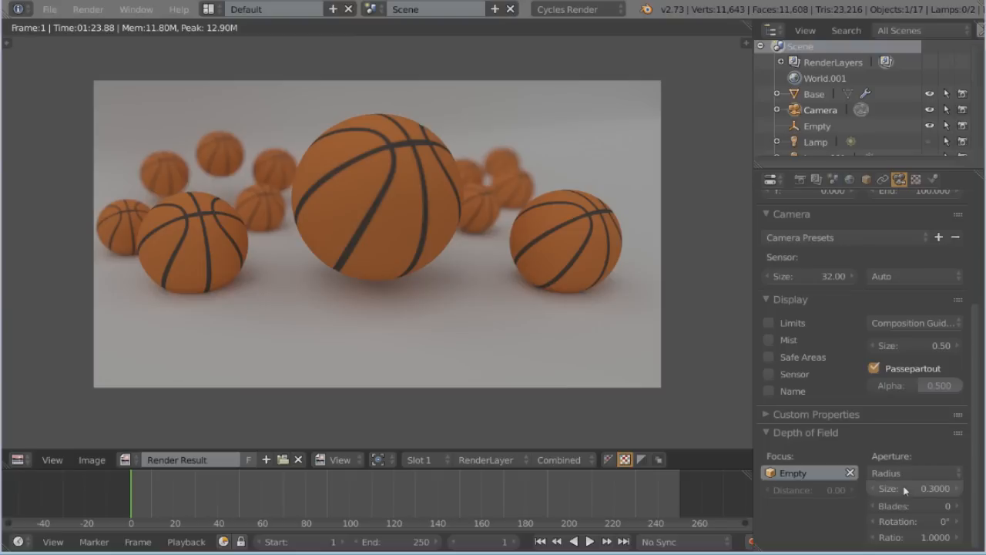